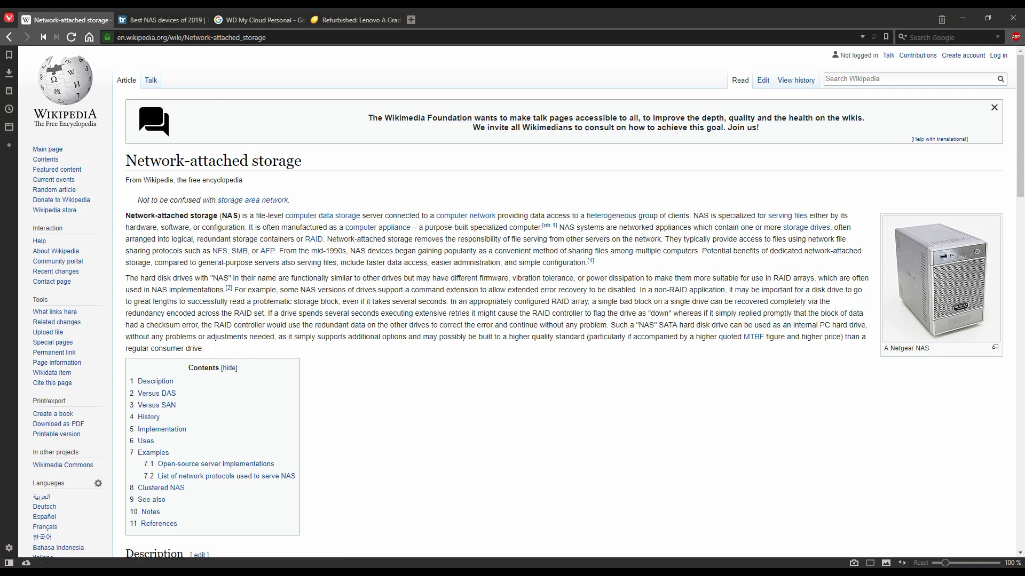
# Switch to the TechRadar 'Best NAS devices of 2019' article tab
pyautogui.click(169, 19)
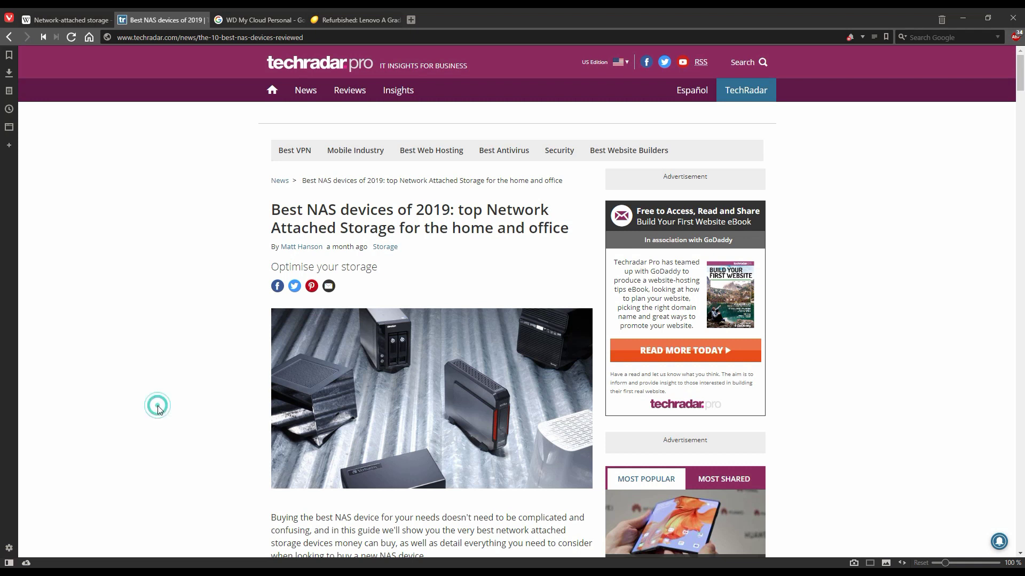
# Scroll to the WD My Cloud Personal pick and highlight its 2TB, 3TB or 4TB capacity options
pyautogui.scroll(-10, 233, 231)
pyautogui.scroll(-3, 800, 275)
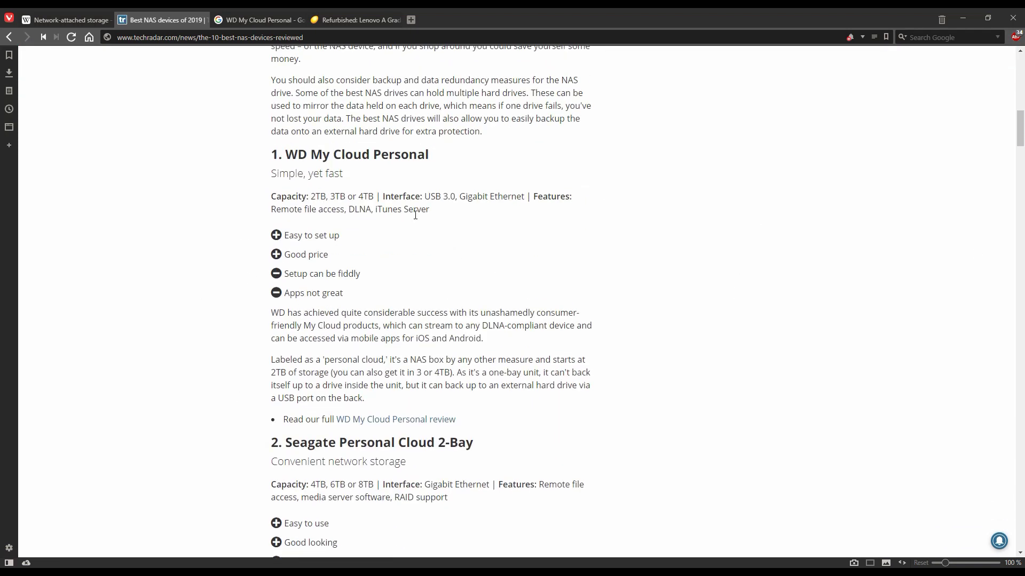
pyautogui.scroll(-8, 552, 322)
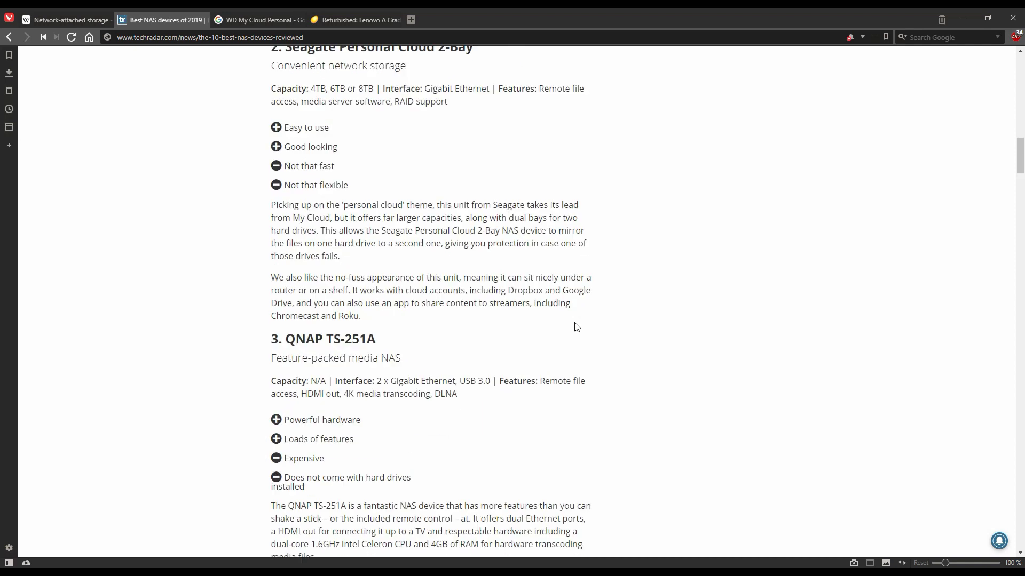
pyautogui.scroll(-8, 580, 327)
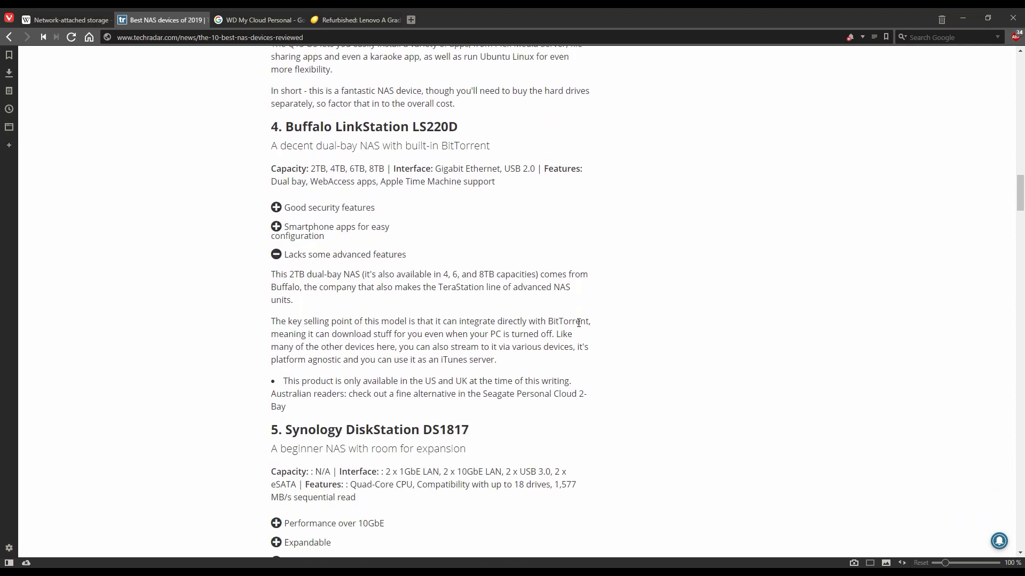
pyautogui.scroll(-1, 581, 323)
pyautogui.scroll(-1, 625, 330)
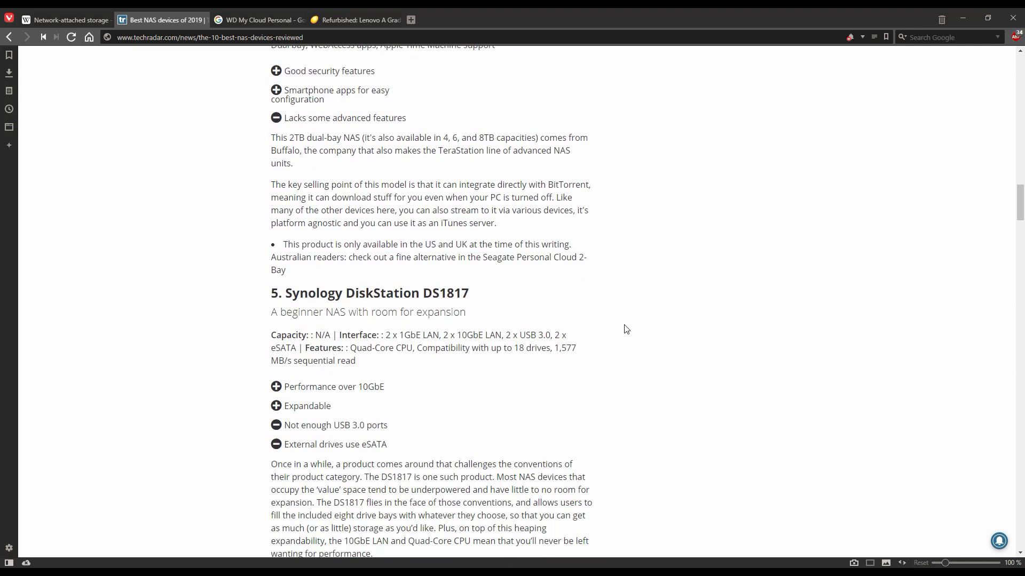
pyautogui.scroll(16, 625, 330)
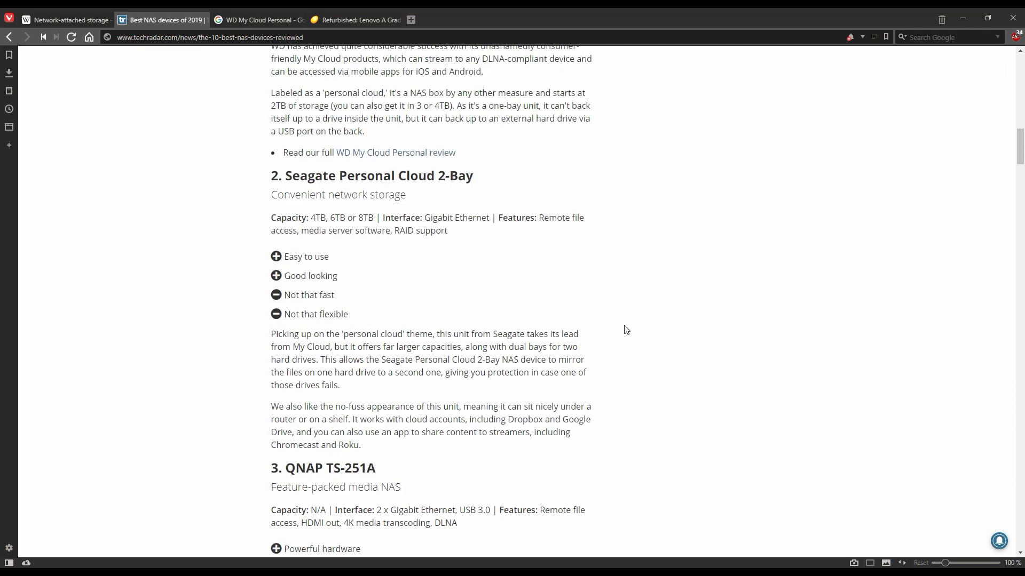
pyautogui.scroll(7, 626, 331)
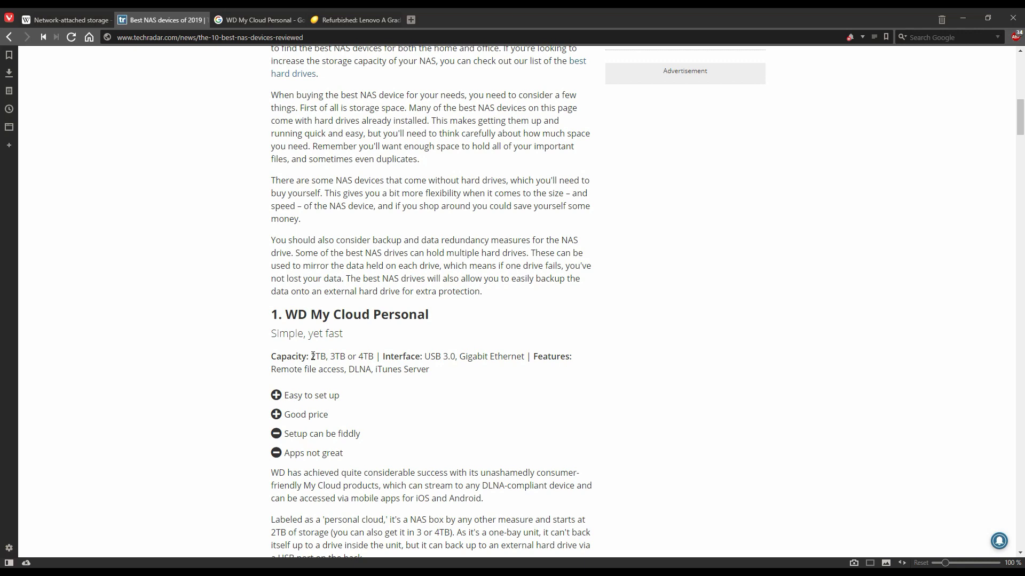
pyautogui.moveTo(311, 357); pyautogui.dragTo(376, 356)
pyautogui.click(601, 389)
# Highlight DLNA in the WD My Cloud features and review the surrounding listing
pyautogui.doubleClick(352, 368)
pyautogui.click(414, 387)
pyautogui.scroll(-3, 179, 228)
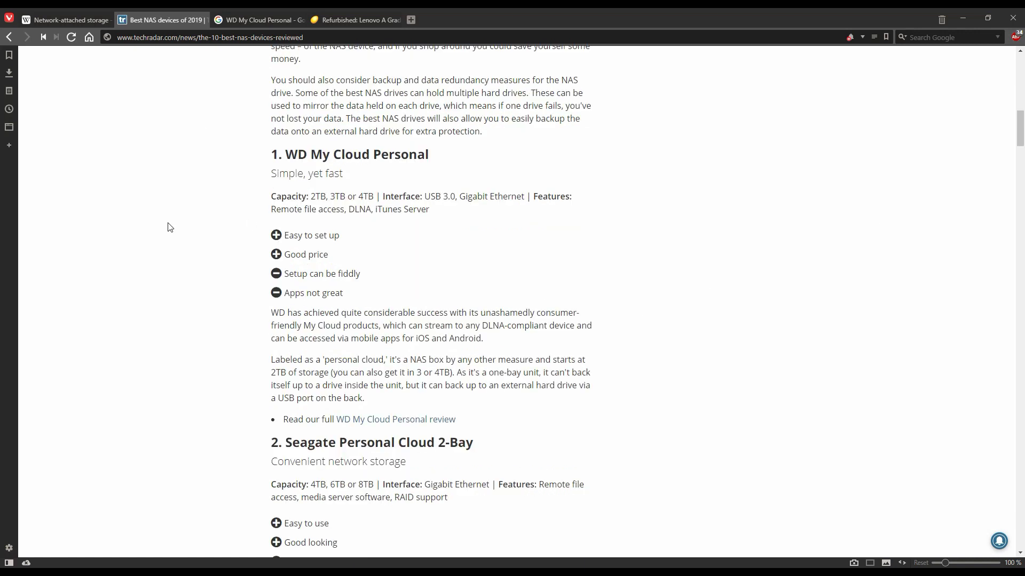
pyautogui.scroll(-5, 555, 267)
pyautogui.scroll(5, 555, 280)
pyautogui.scroll(4, 554, 279)
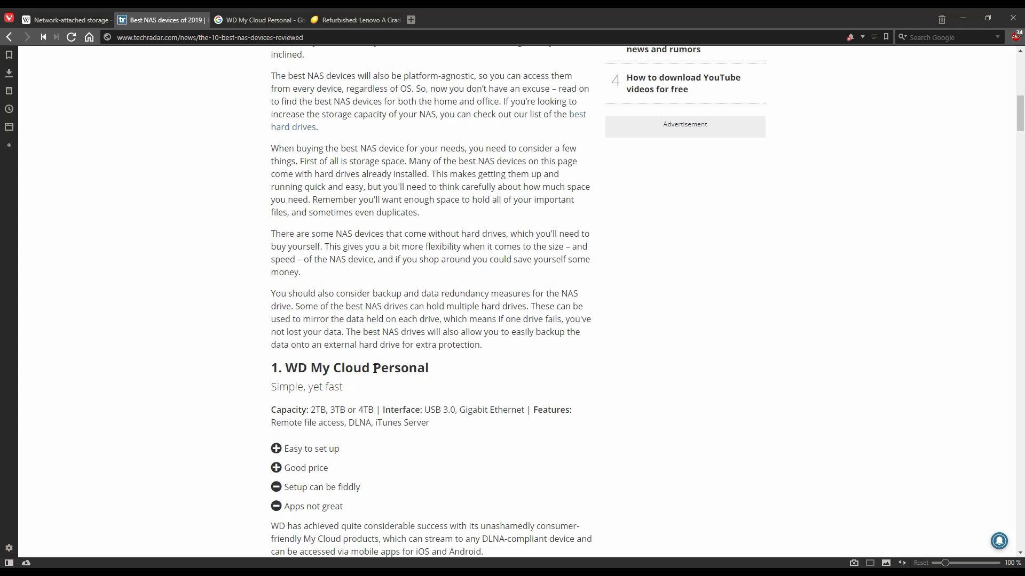
# Switch to the Google results for 'WD My Cloud Personal' with shopping listings
pyautogui.click(269, 19)
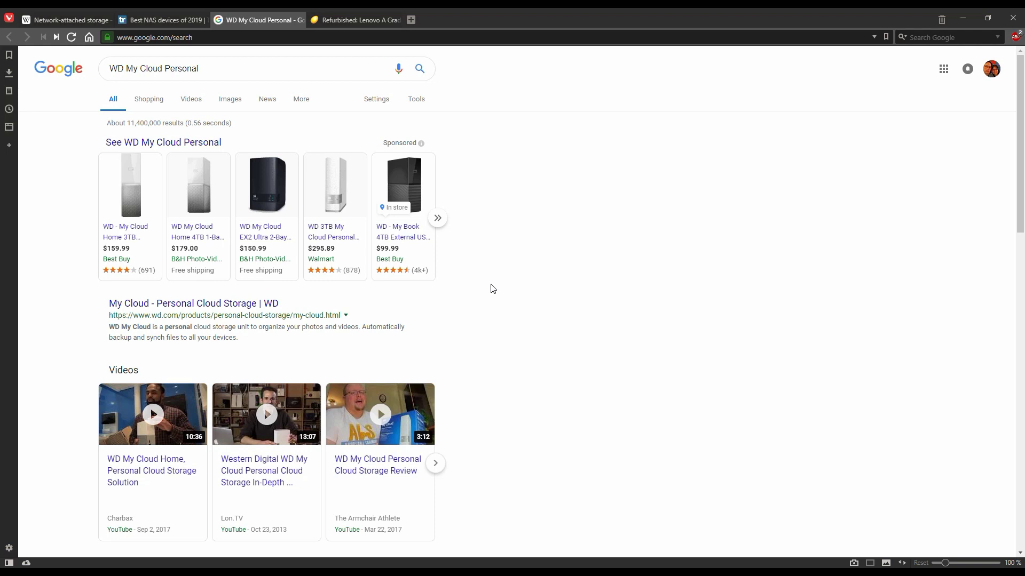
# Return to the TechRadar best NAS devices article and scroll through its picks
pyautogui.click(192, 20)
pyautogui.scroll(-9, 619, 387)
pyautogui.scroll(-1, 577, 313)
pyautogui.scroll(-4, 577, 313)
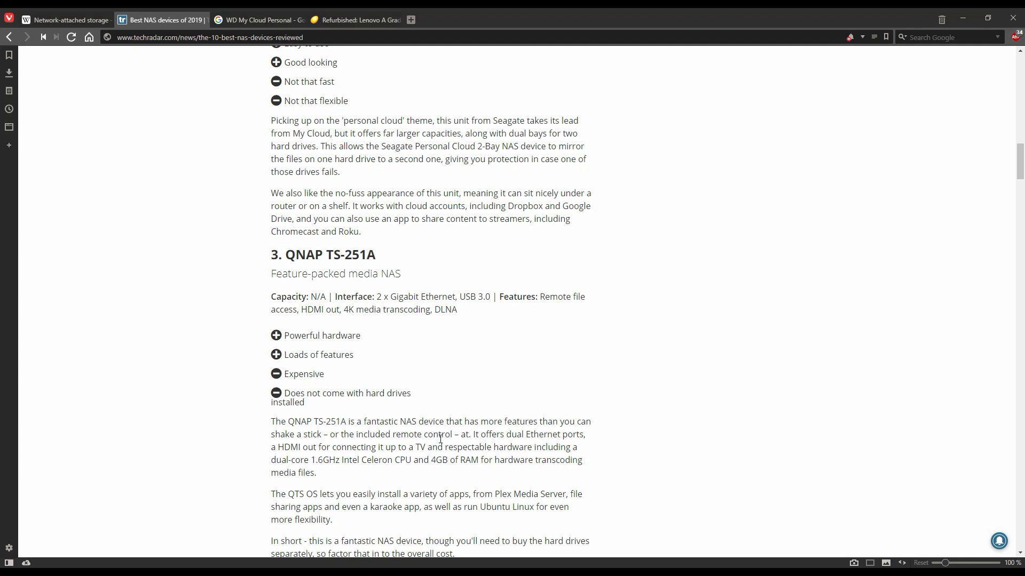
pyautogui.scroll(13, 512, 453)
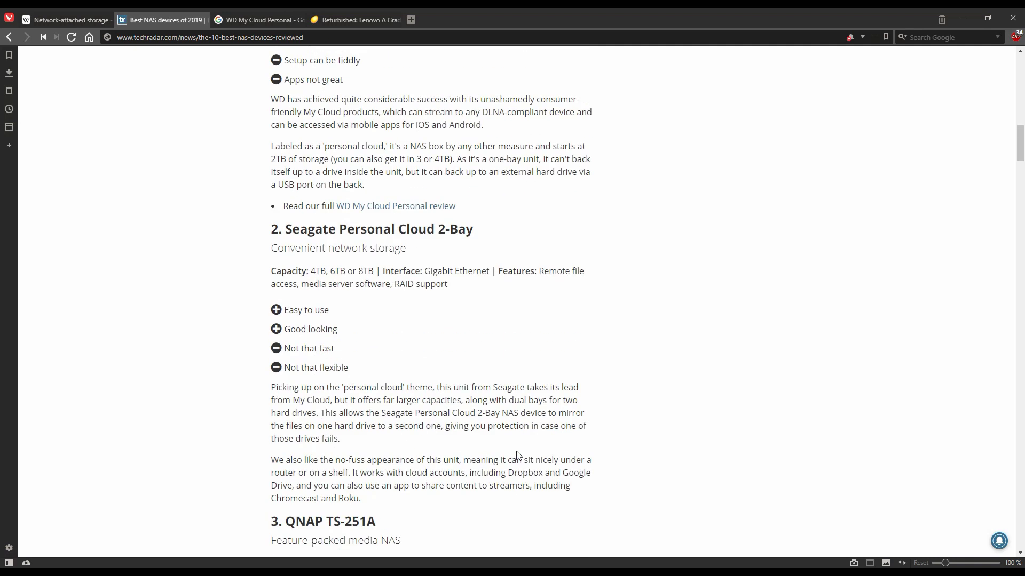
pyautogui.scroll(-6, 474, 255)
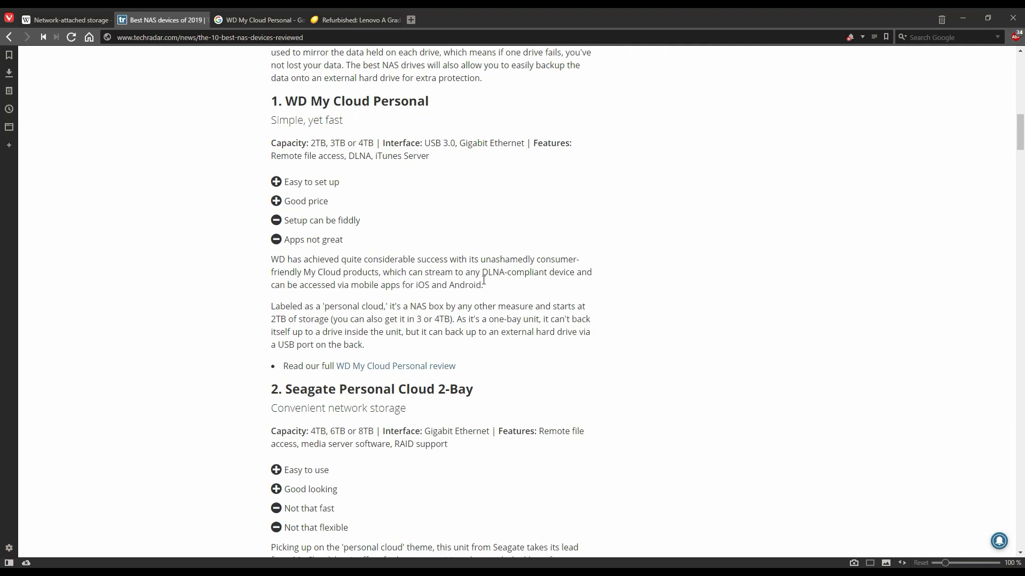
pyautogui.scroll(-3, 523, 307)
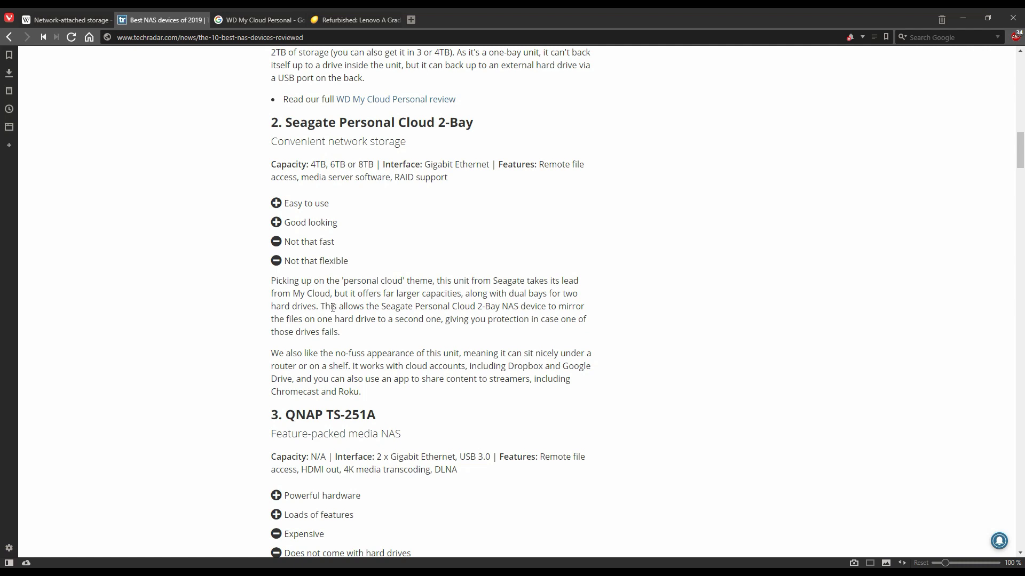
pyautogui.scroll(4, 471, 289)
pyautogui.scroll(10, 471, 289)
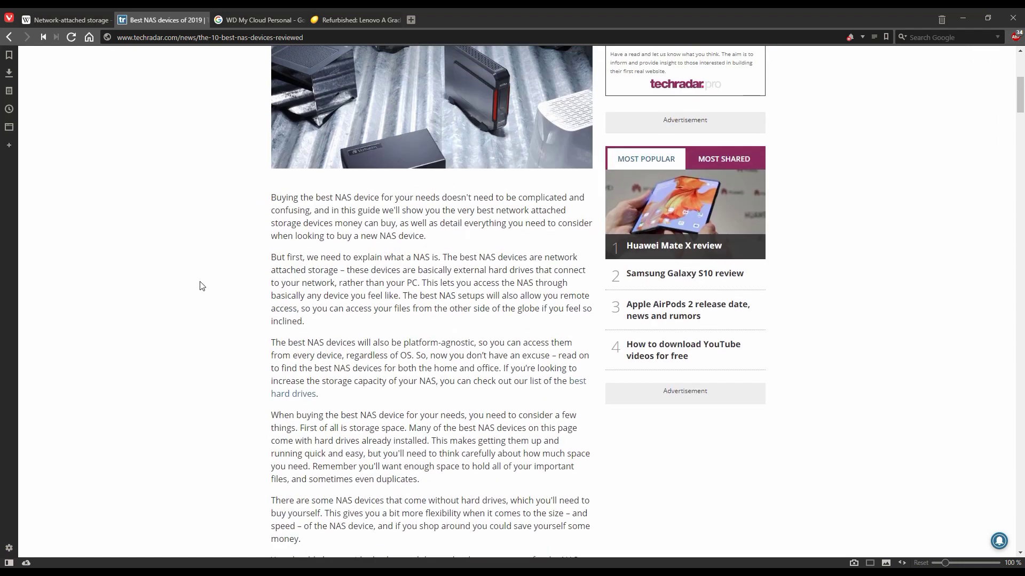
# Switch to the Newegg listing for the refurbished Lenovo M82 desktop
pyautogui.click(344, 22)
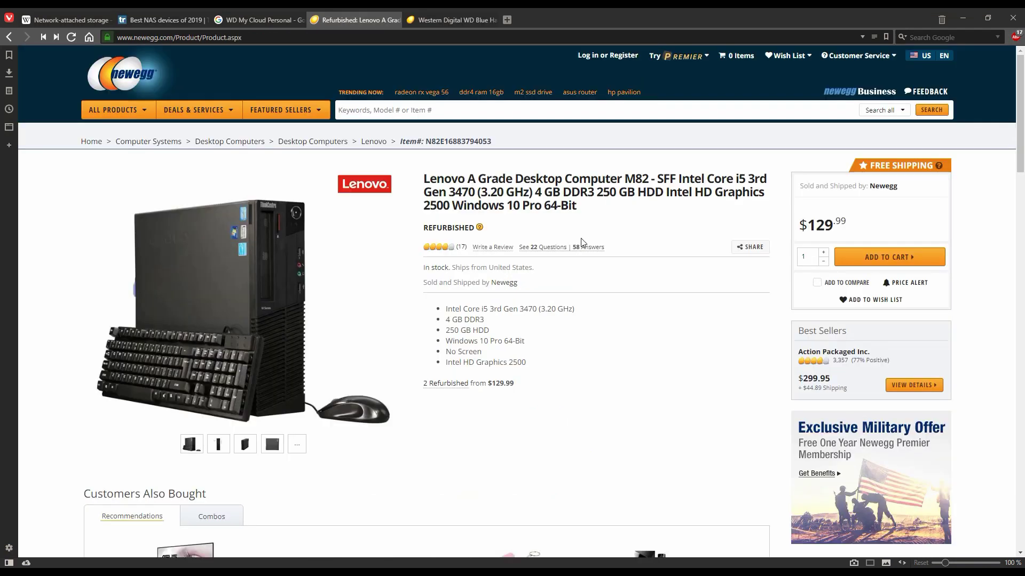
pyautogui.moveTo(393, 290)
# Open the Newegg WD Blue hard drive listing and choose its 2TB capacity
pyautogui.click(453, 21)
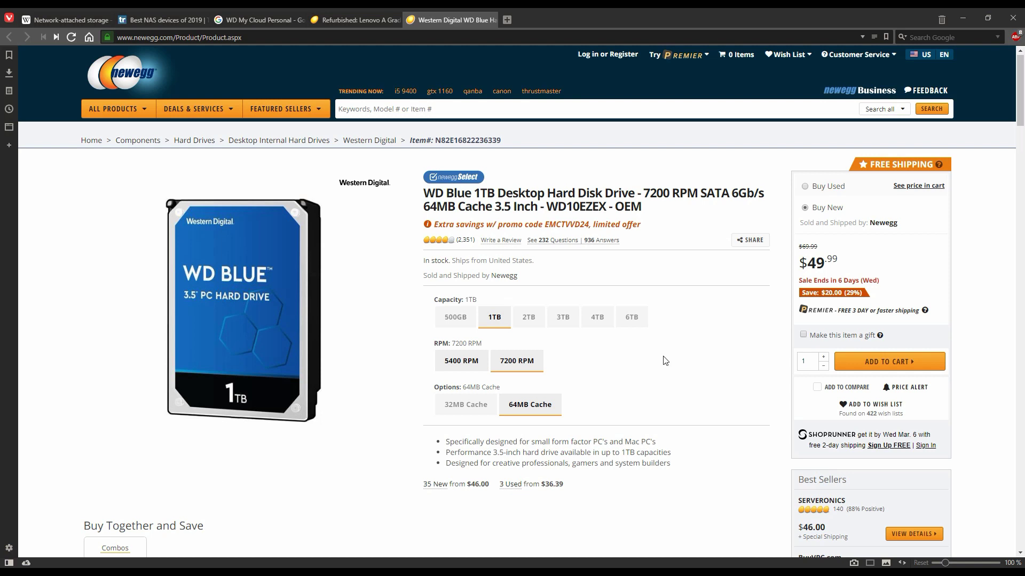
pyautogui.click(529, 318)
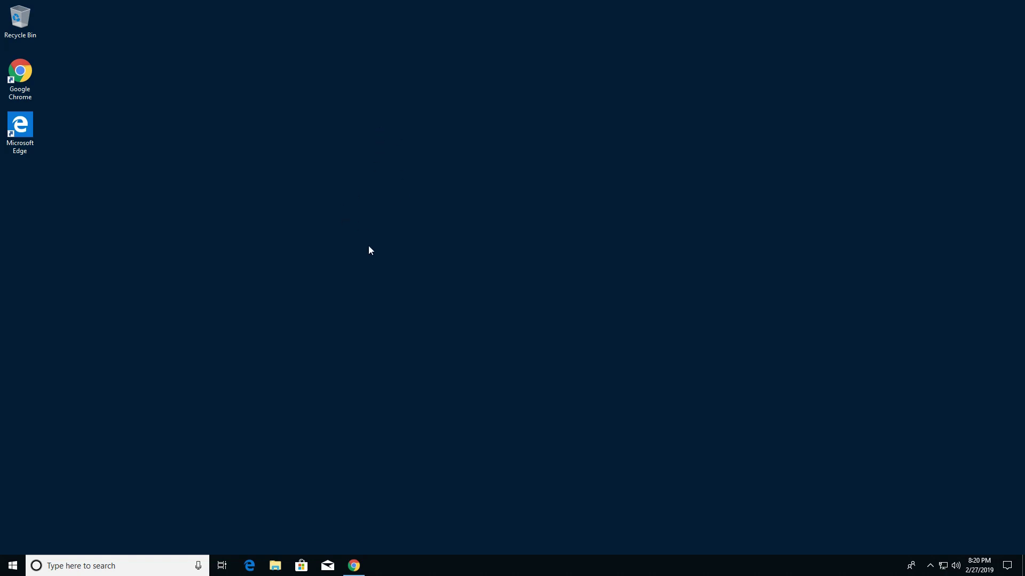
pyautogui.click(354, 566)
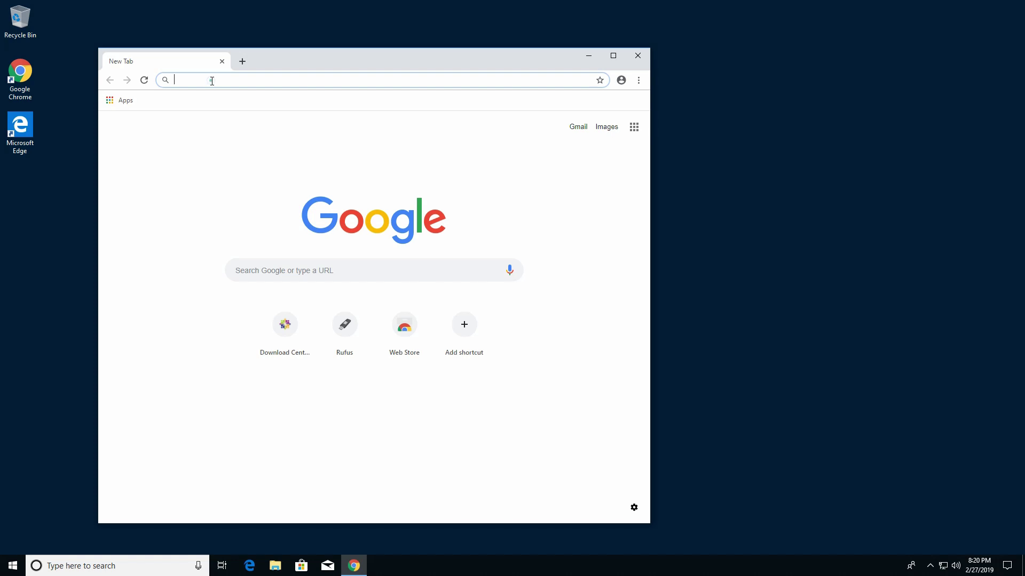
pyautogui.write('https://www.centos.org')
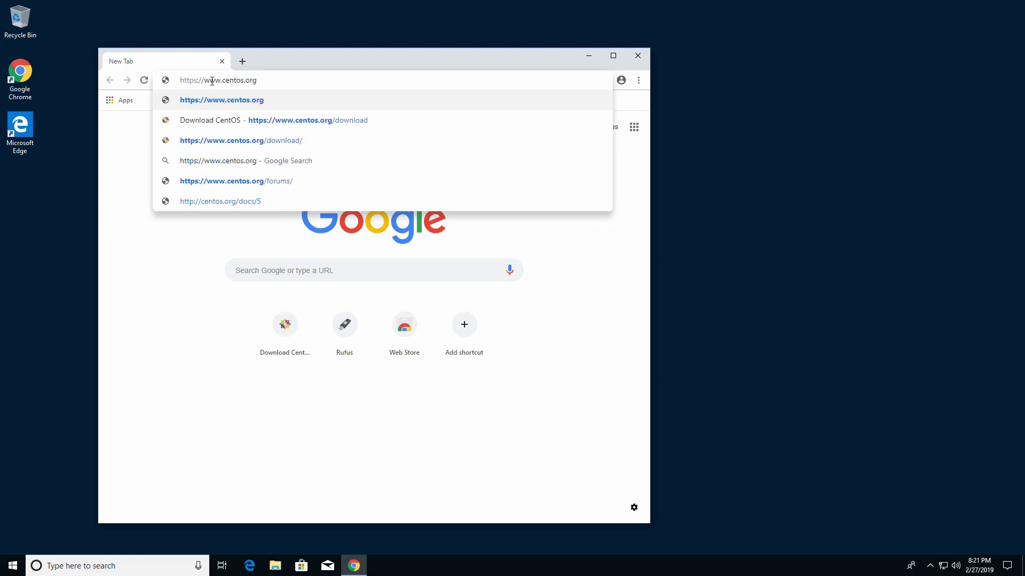
pyautogui.write('/download')
pyautogui.press('Return')
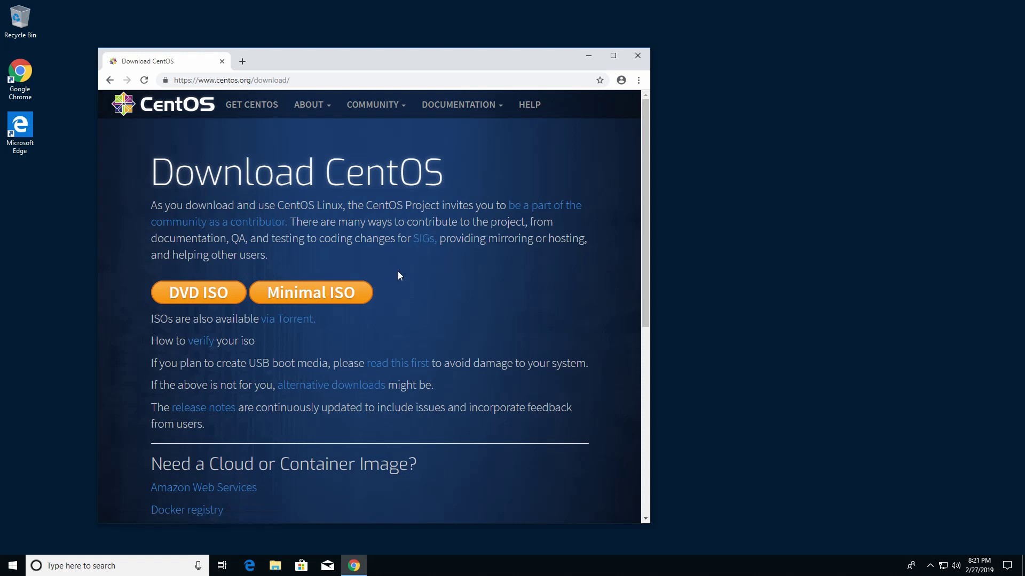
# Download CentOS-7-x86_64-Minimal-1810.iso from a mirror and move the Chrome window slightly right
pyautogui.click(321, 292)
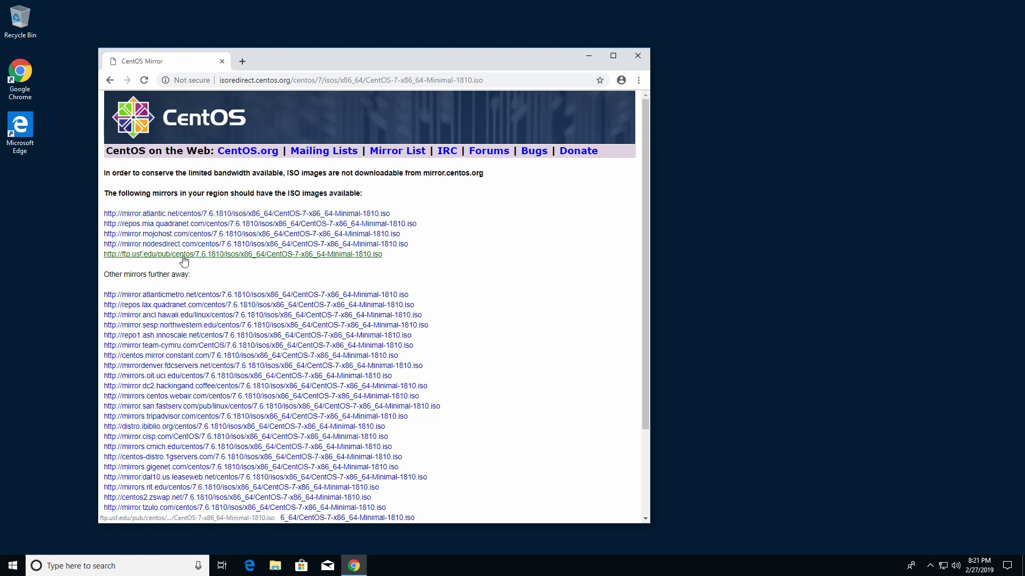
pyautogui.click(182, 214)
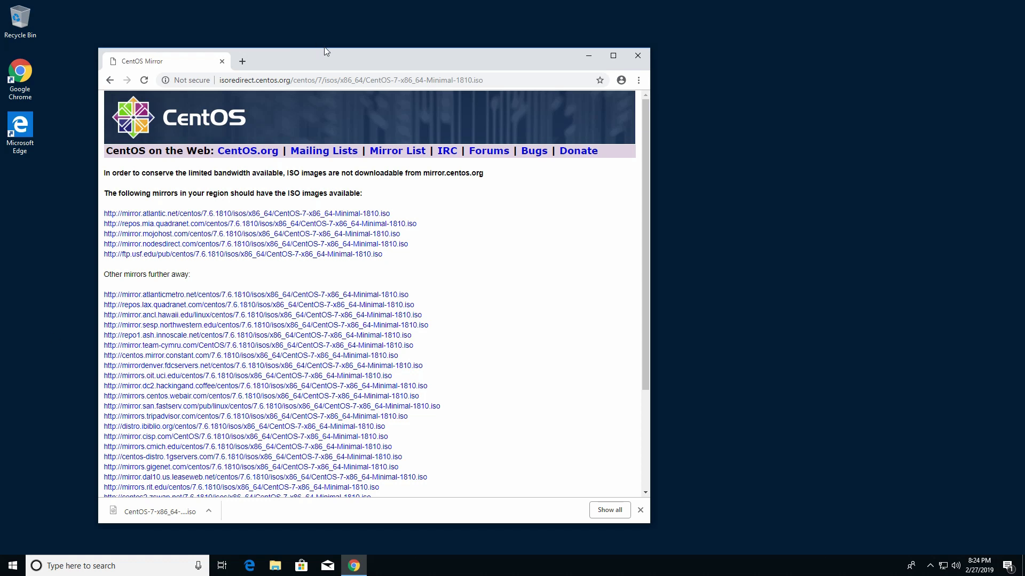
pyautogui.moveTo(323, 56); pyautogui.dragTo(404, 49)
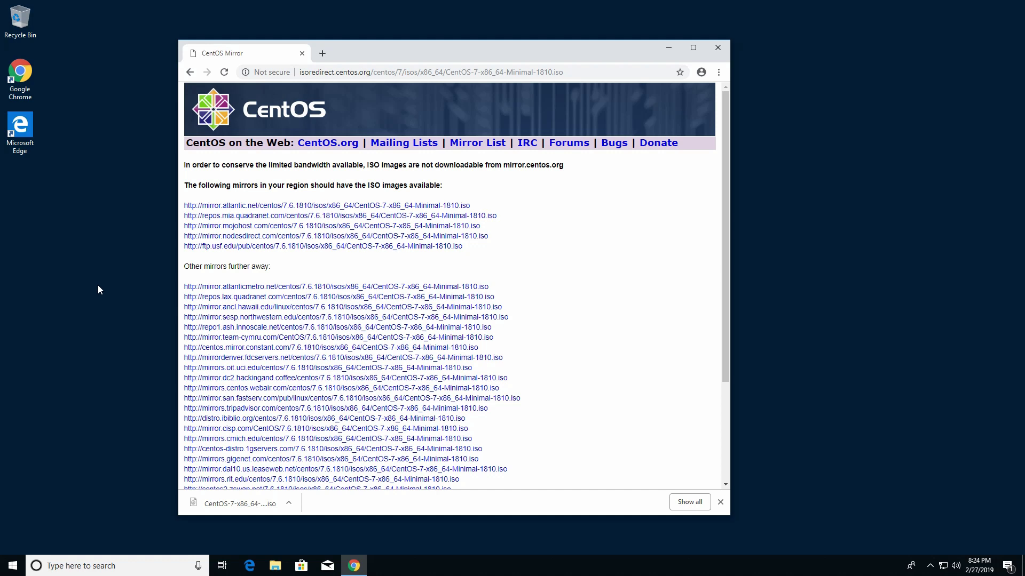
pyautogui.click(322, 53)
pyautogui.write('https://')
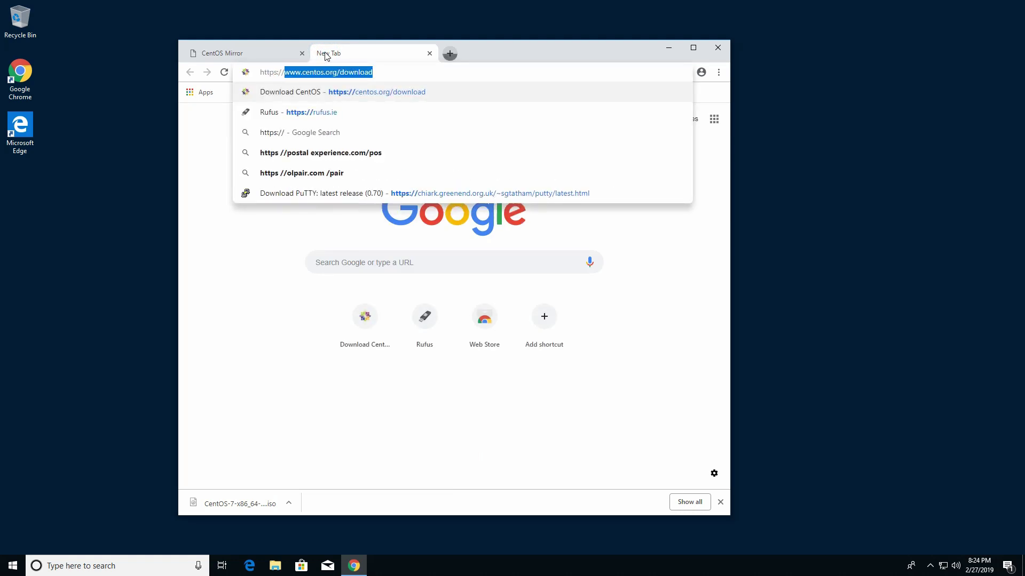
pyautogui.write('rufus.ie')
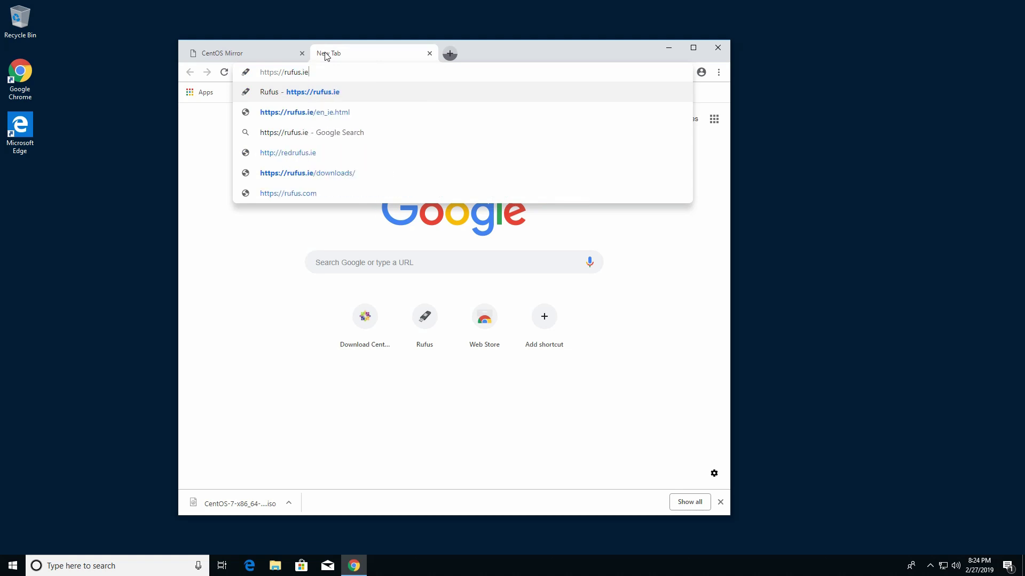
pyautogui.press('Return')
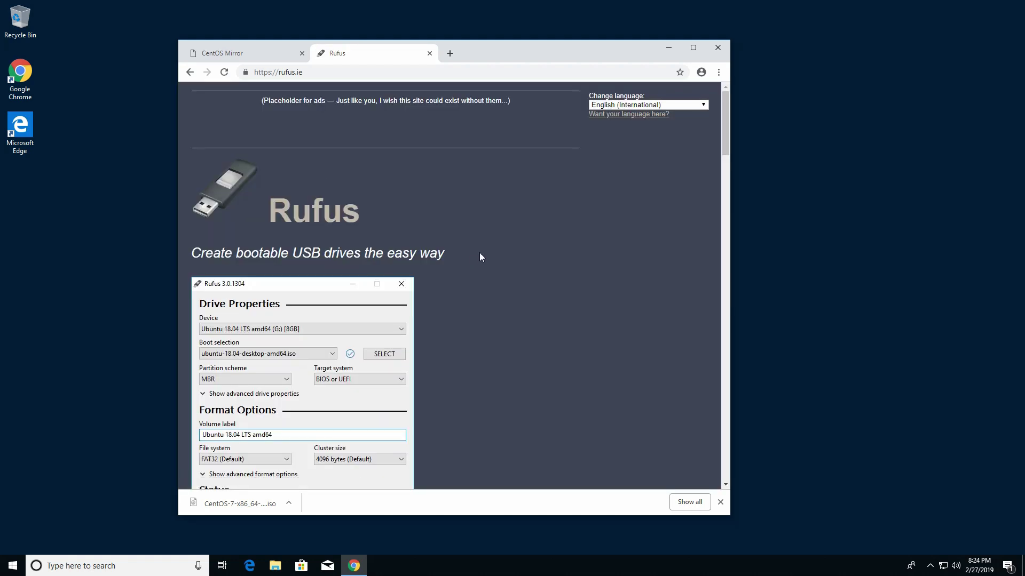
pyautogui.scroll(-7, 480, 252)
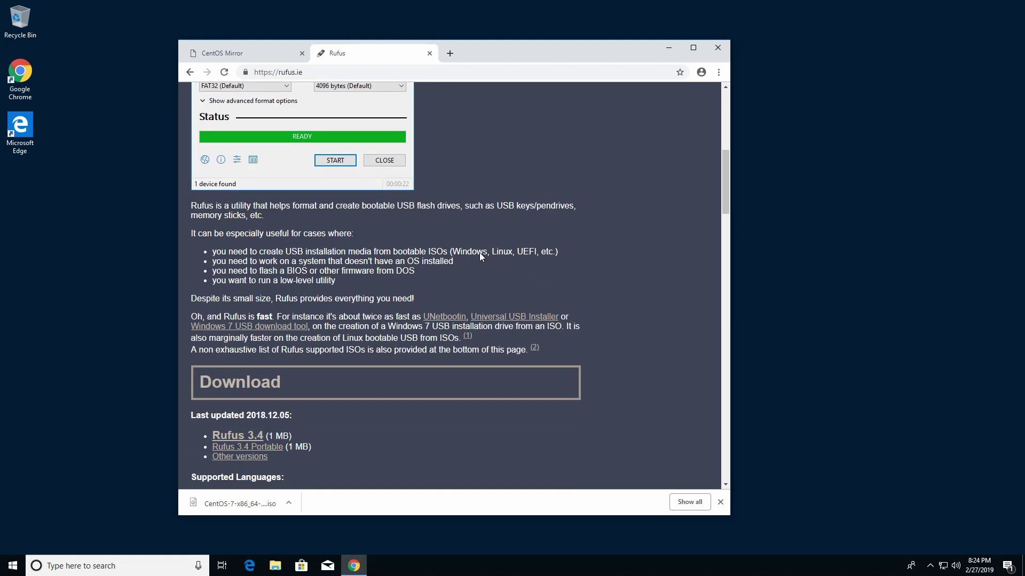
pyautogui.scroll(-2, 345, 240)
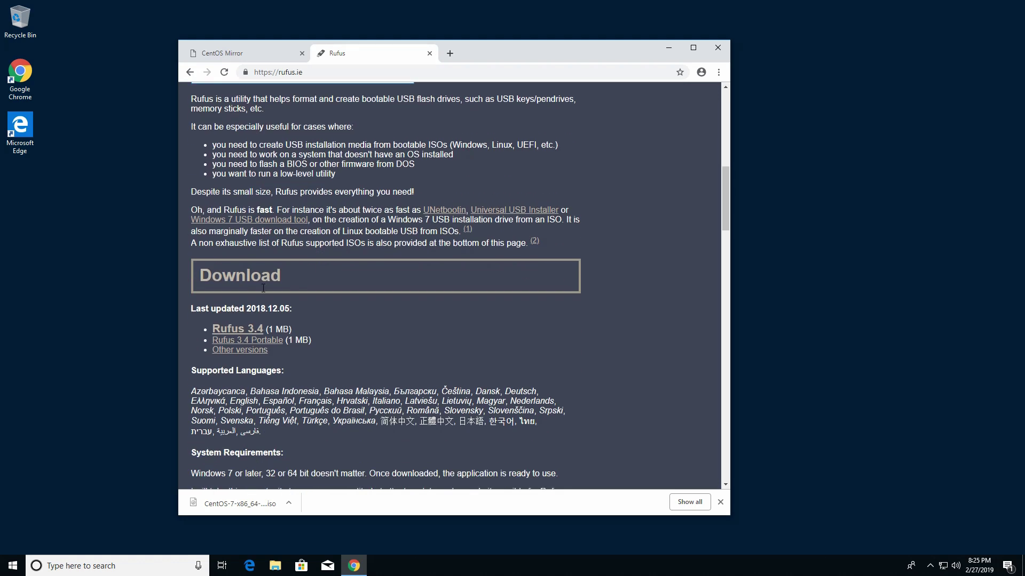
pyautogui.click(241, 329)
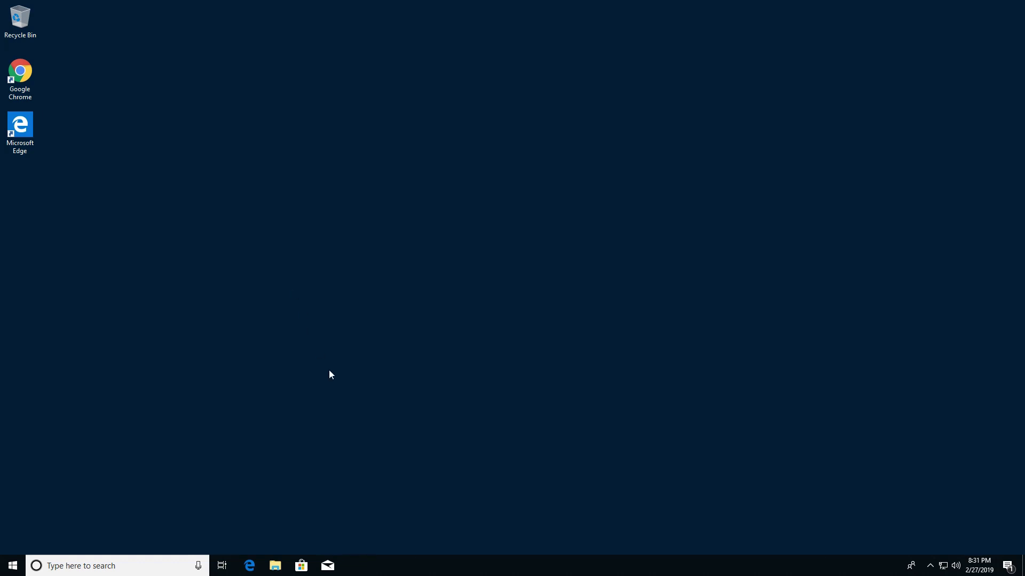
# From the Downloads folder, launch Rufus and load CentOS-7-x86_64-Minimal-1810.iso
pyautogui.click(274, 565)
pyautogui.click(318, 140)
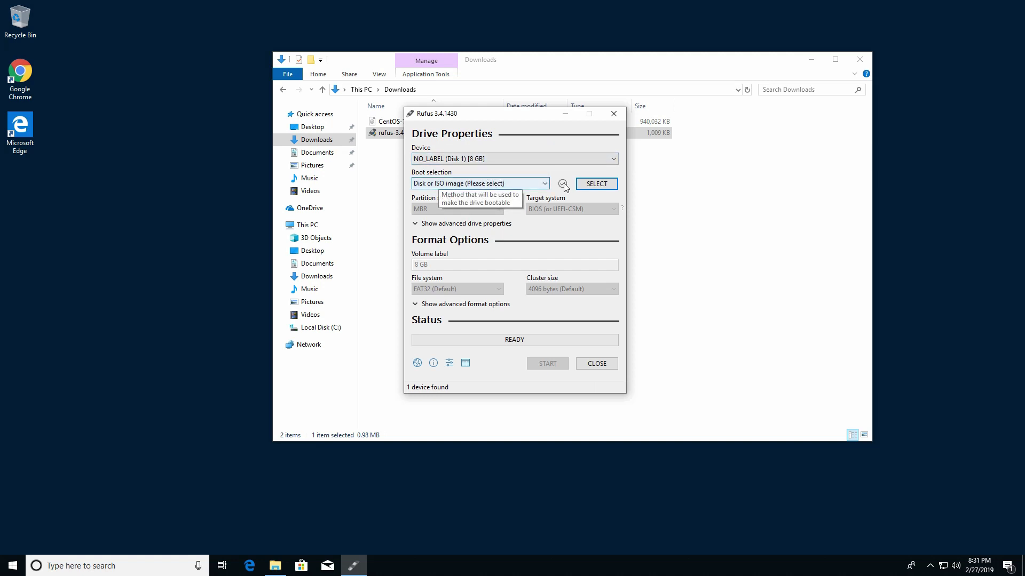
pyautogui.click(600, 185)
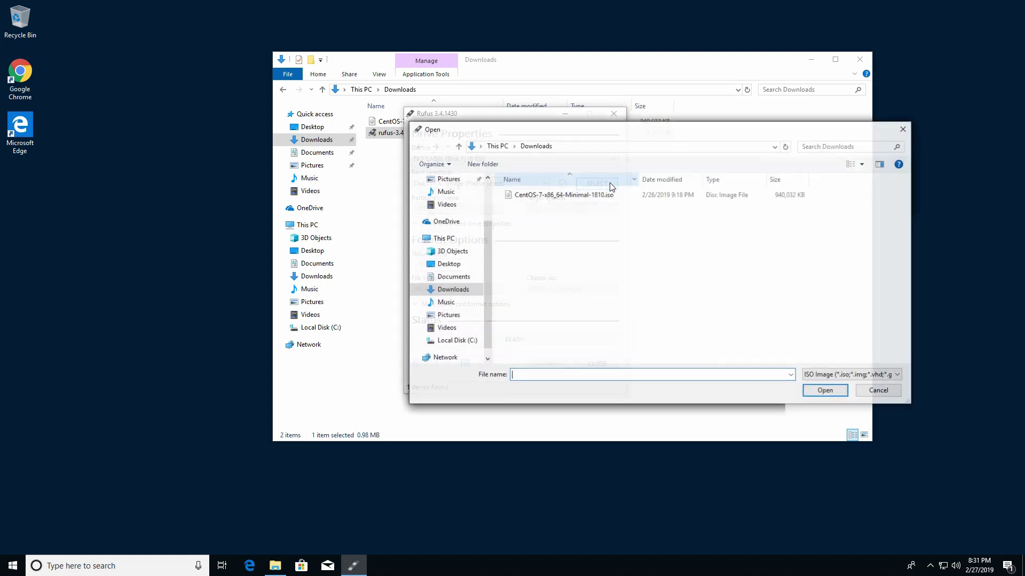
pyautogui.click(582, 195)
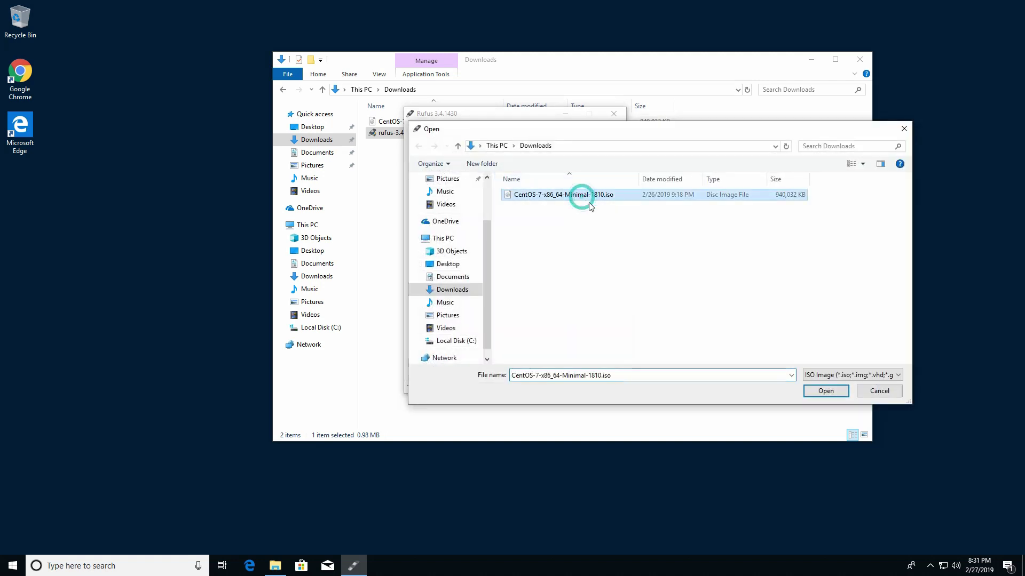
pyautogui.click(825, 392)
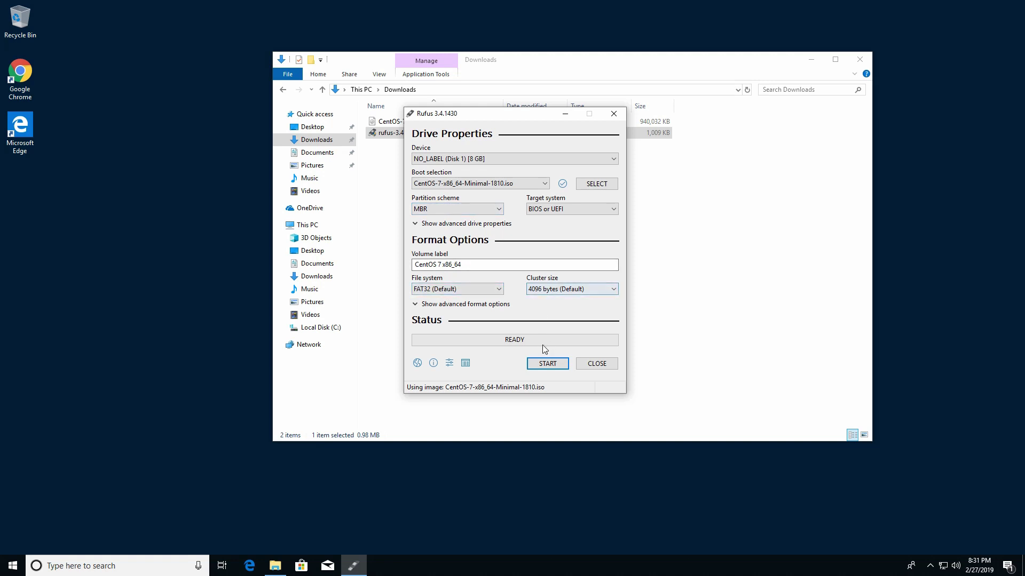
# Write the ISO to the 8 GB USB drive in ISO Image mode, accepting the data wipe
pyautogui.click(545, 363)
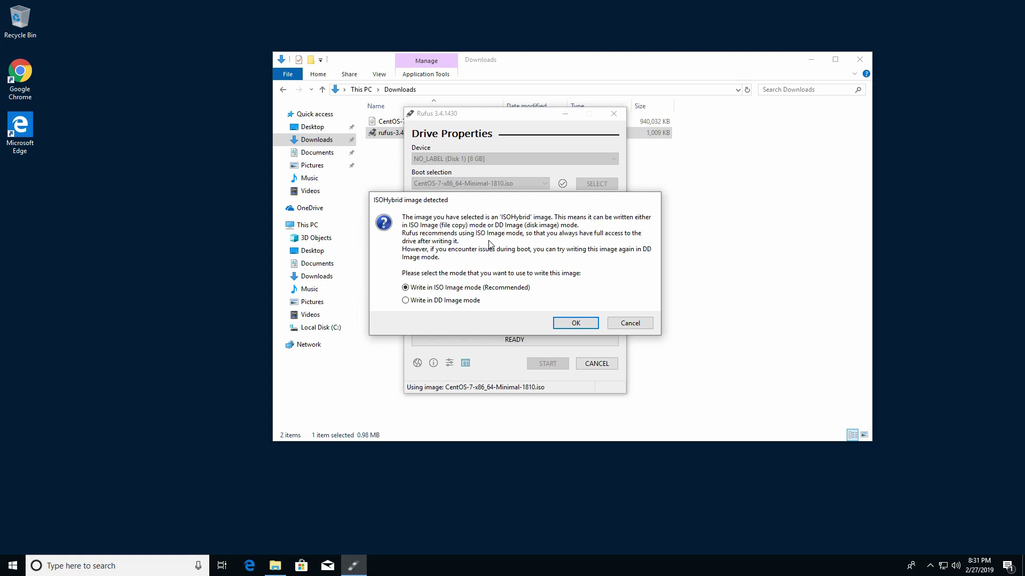
pyautogui.click(577, 323)
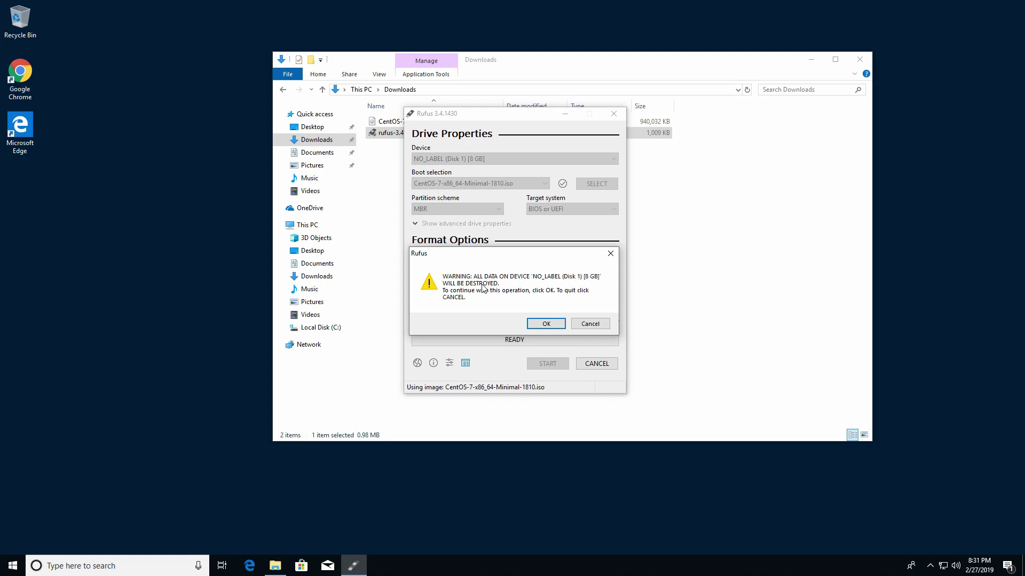
pyautogui.click(547, 324)
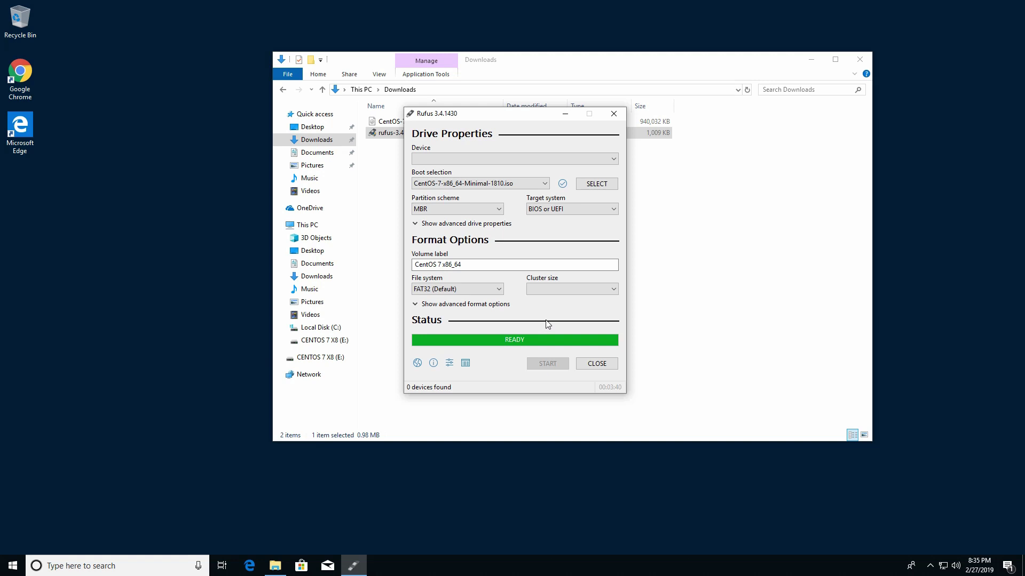
# Close Rufus and check the files on the CENTOS 7 X8 (E:) drive
pyautogui.click(597, 365)
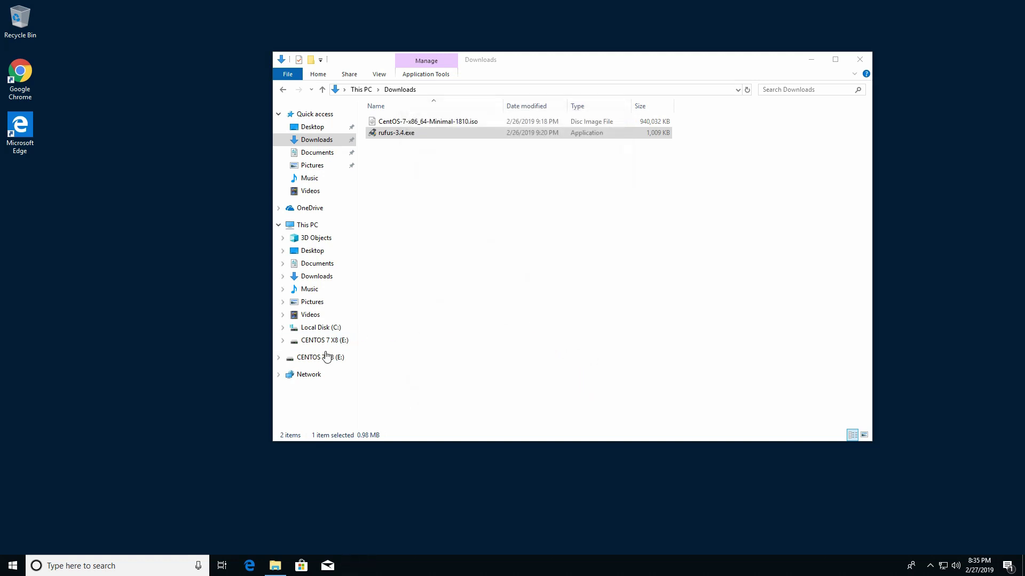
pyautogui.click(326, 357)
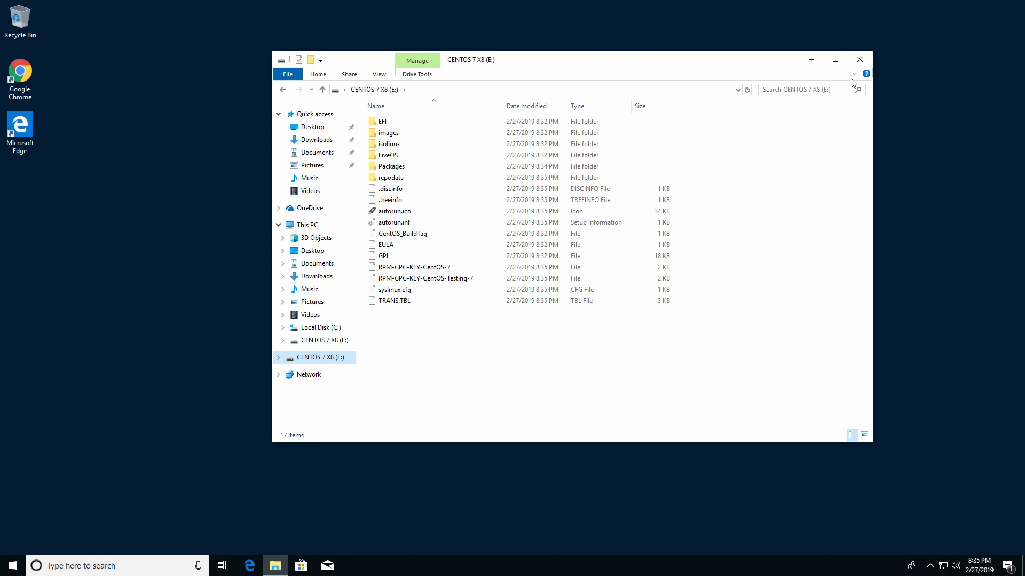
pyautogui.click(859, 60)
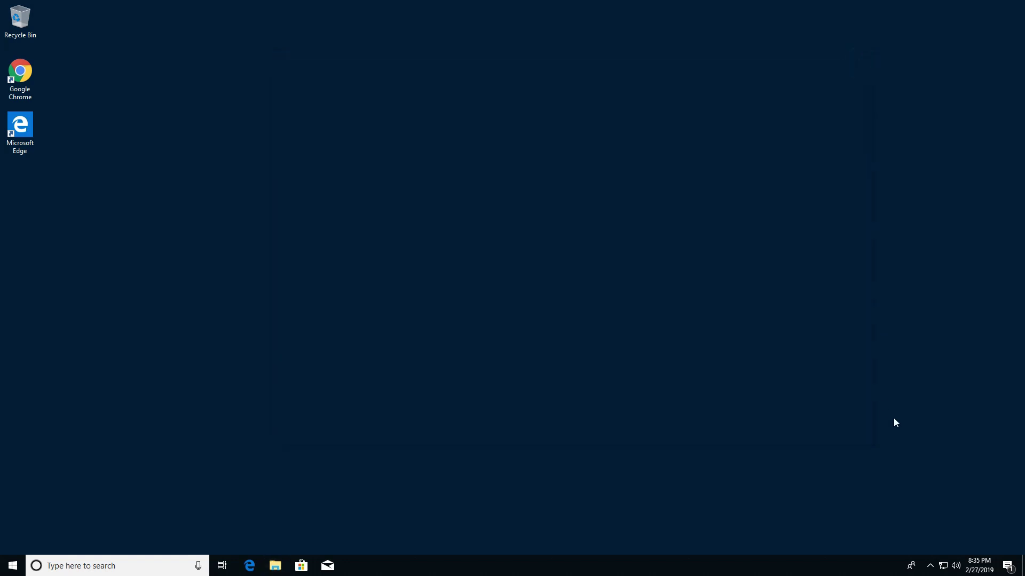
# Safely eject the CENTOS 7 X8 USB drive from the notification area
pyautogui.click(932, 569)
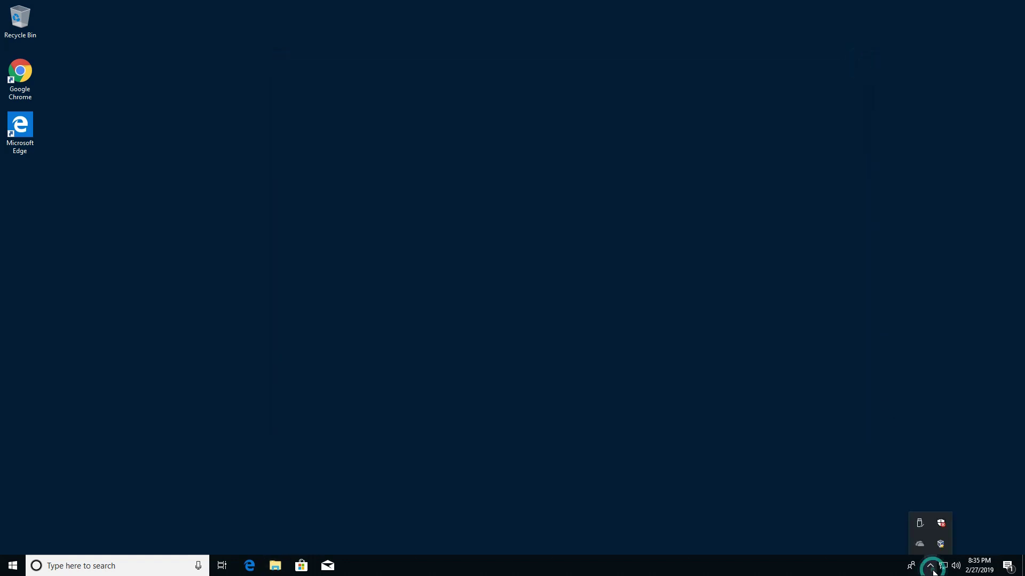
pyautogui.click(919, 523)
pyautogui.click(922, 505)
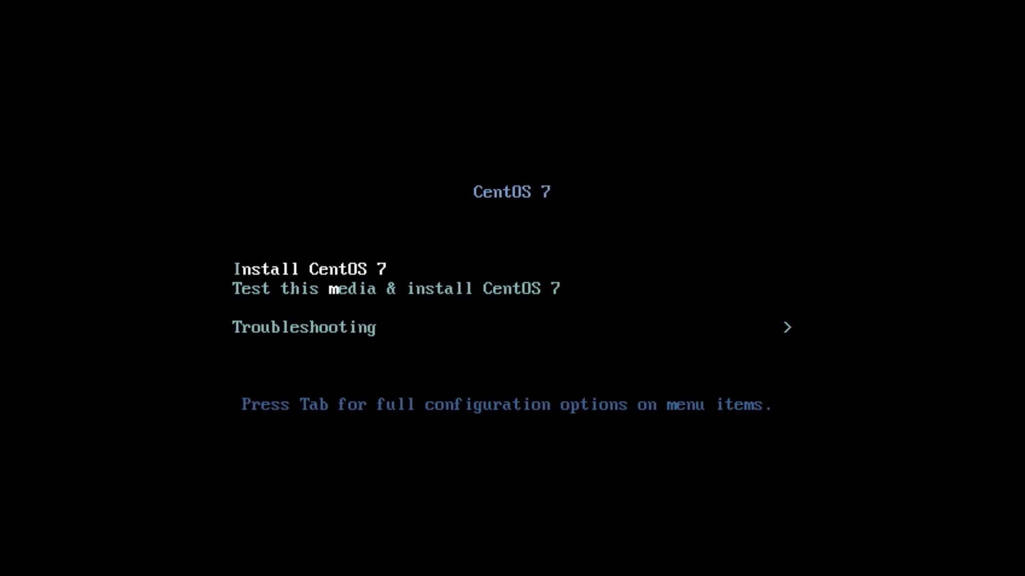
# Browse the boot menu entries and settle back on Install CentOS 7
pyautogui.press('Down')
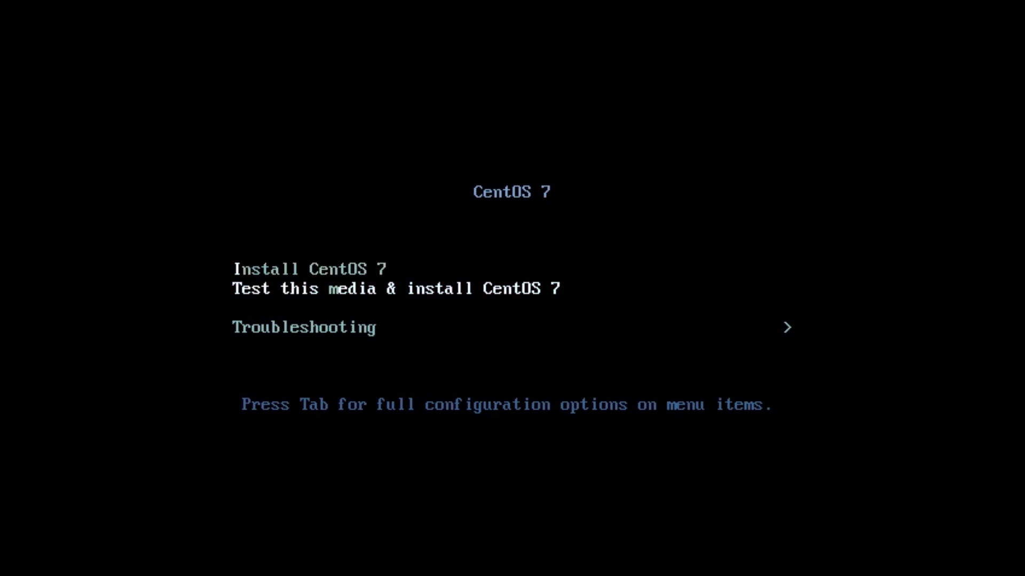
pyautogui.press('Down')
pyautogui.press('Up')
pyautogui.press('Up')
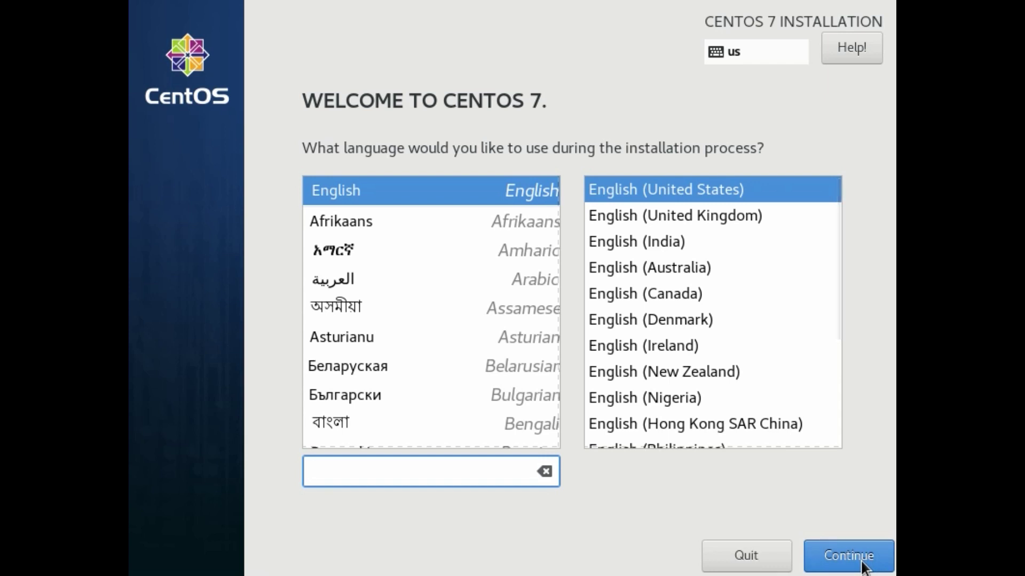
# Accept English (United States) and scroll the Installation Summary down to Network & Host Name
pyautogui.click(863, 565)
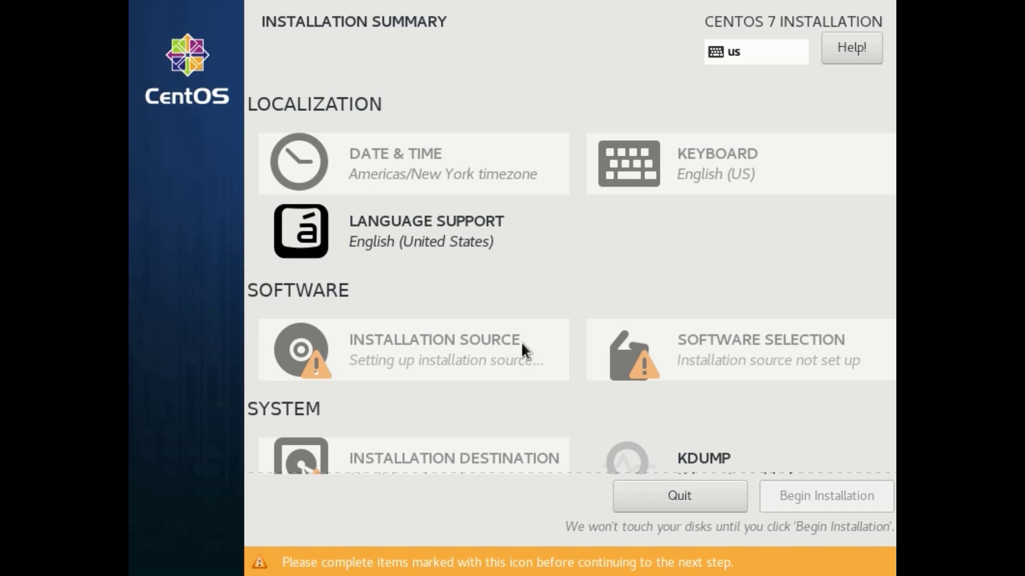
pyautogui.scroll(-2, 567, 256)
pyautogui.scroll(-2, 566, 256)
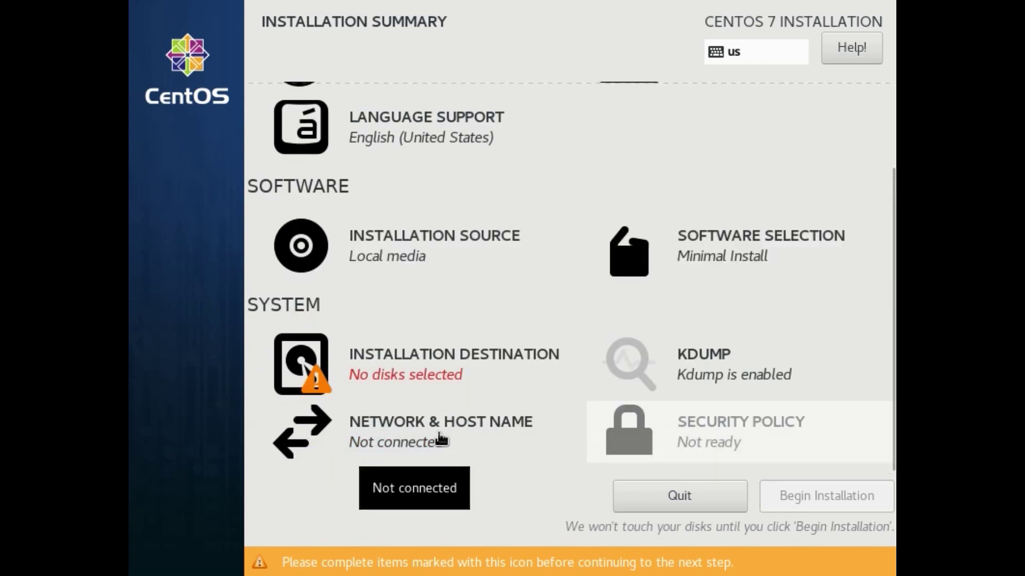
# Open Network & Host Name and switch the Ethernet (enp0s3) connection on
pyautogui.click(379, 431)
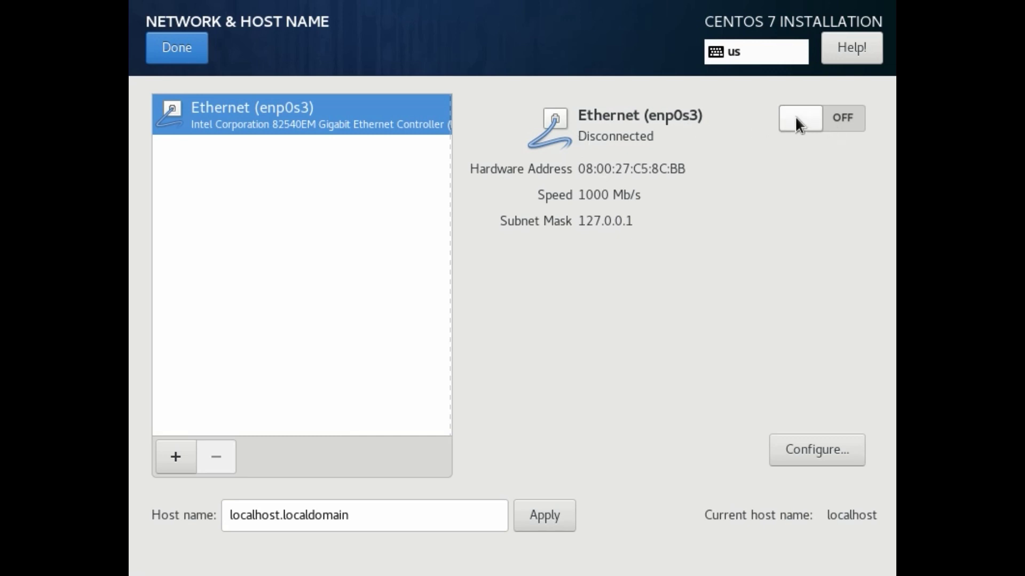
pyautogui.click(828, 121)
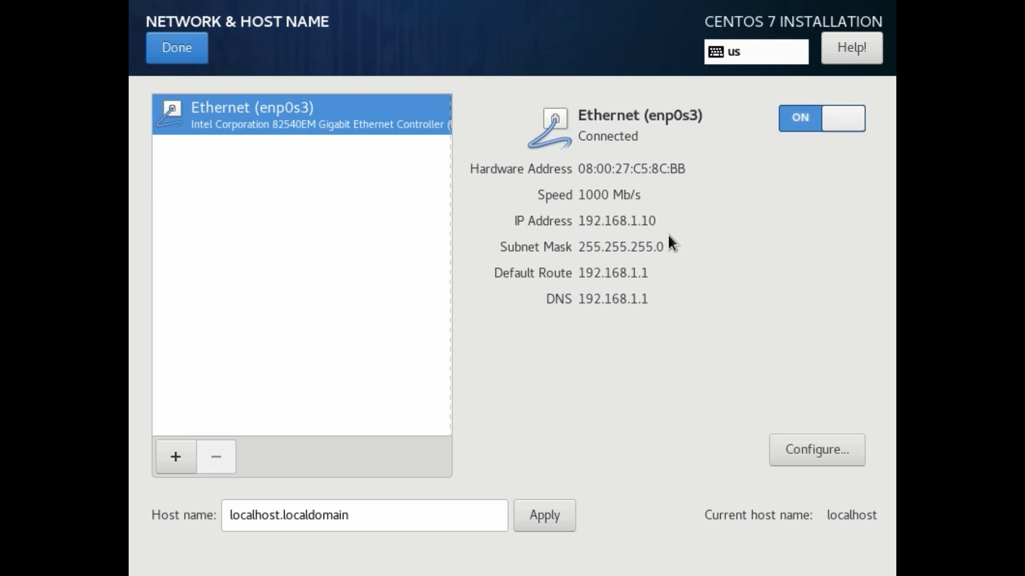
# Set enp0s3 IPv4 to Manual with address 192.168.1.200 and netmask 24
pyautogui.click(823, 446)
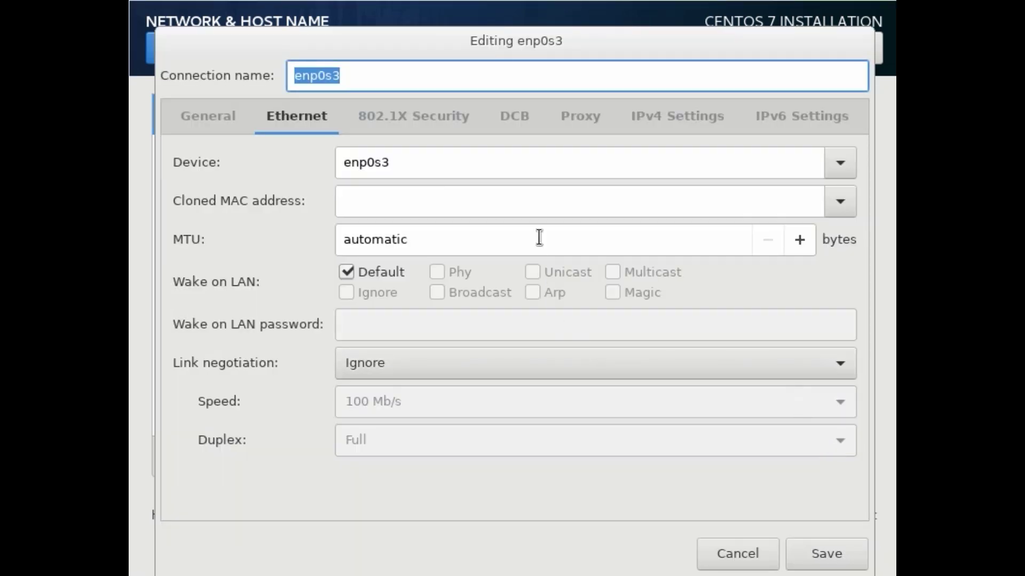
pyautogui.click(640, 119)
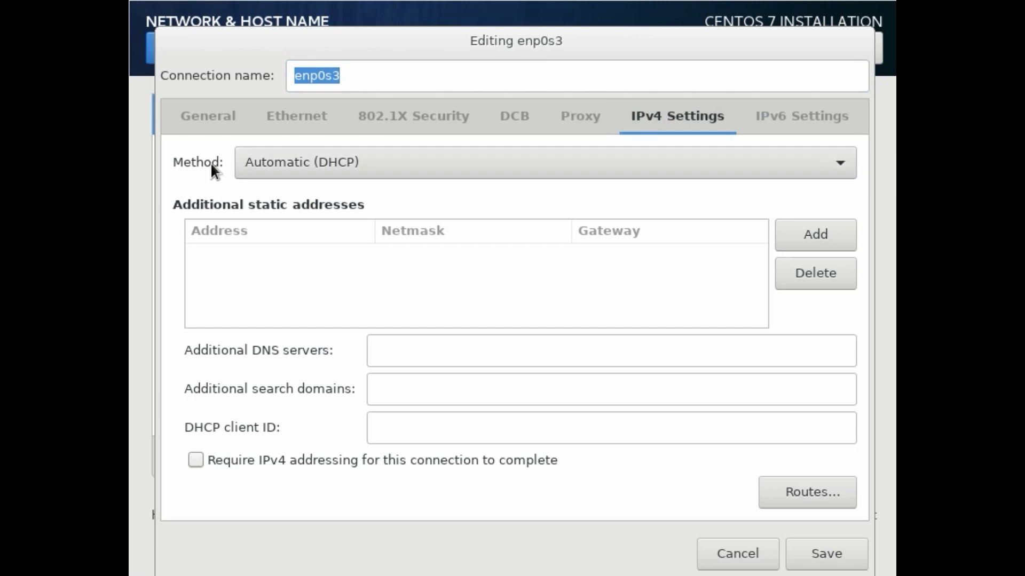
pyautogui.click(393, 165)
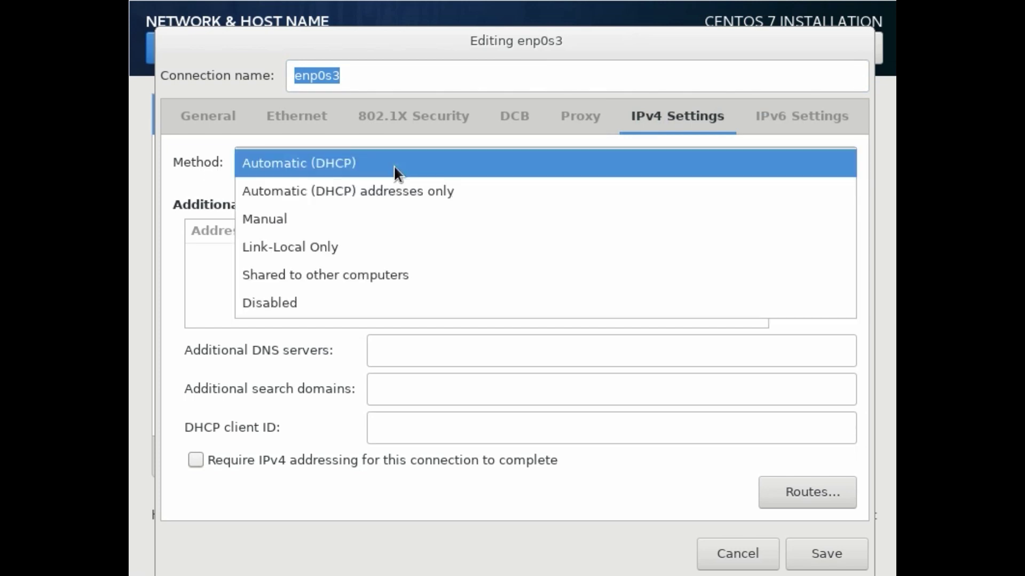
pyautogui.click(376, 219)
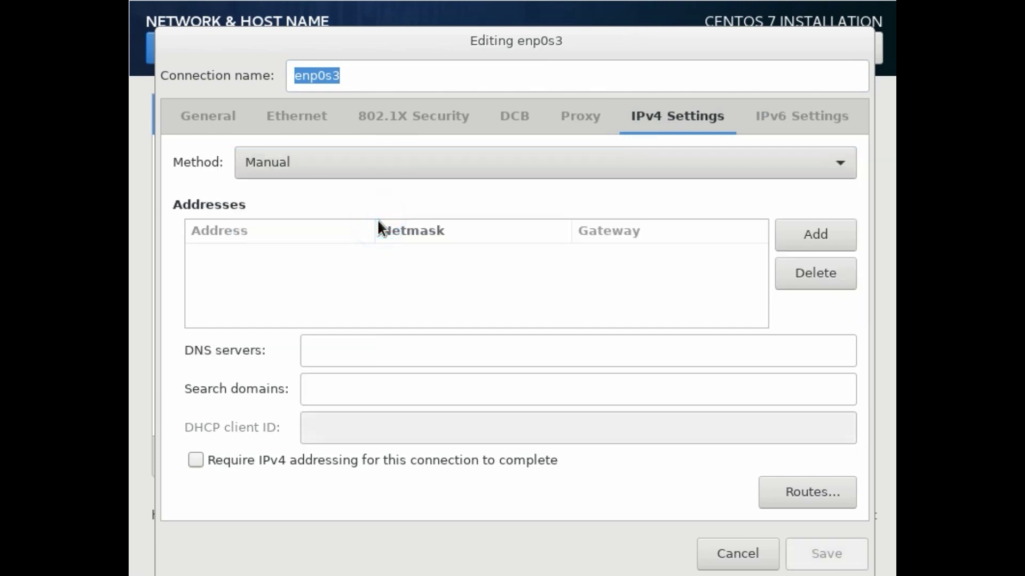
pyautogui.click(806, 232)
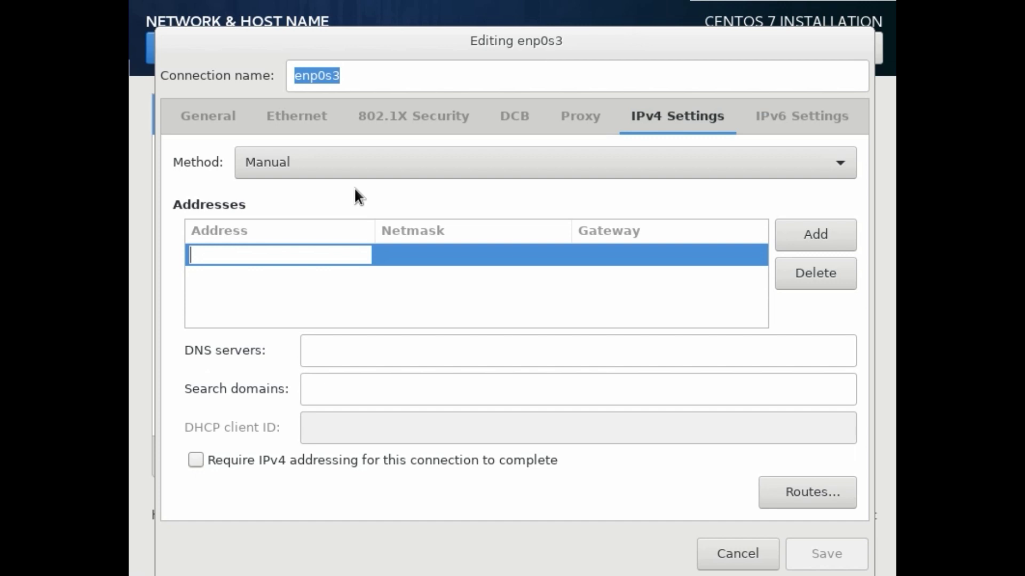
pyautogui.write('192.')
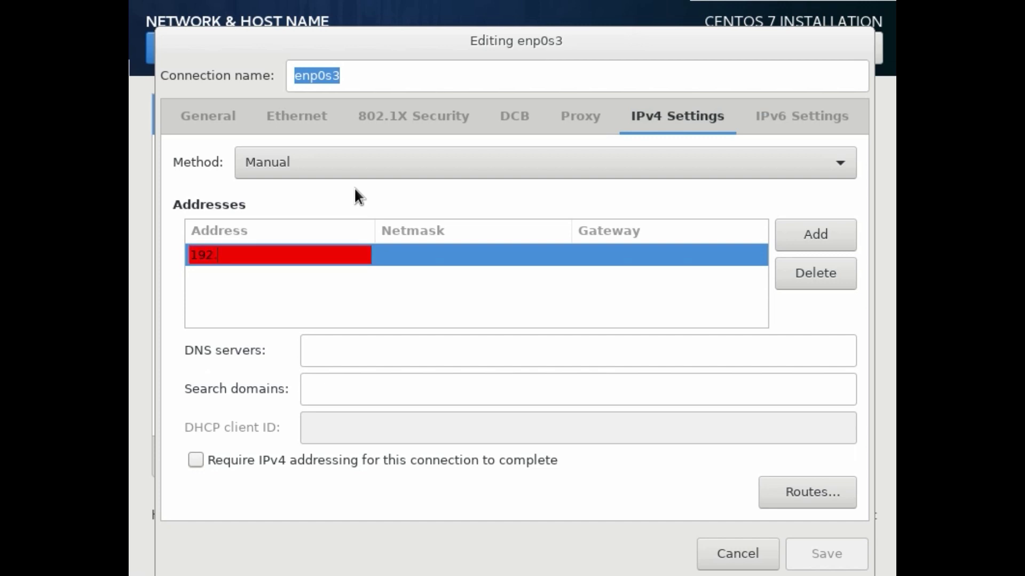
pyautogui.write('168.1.200')
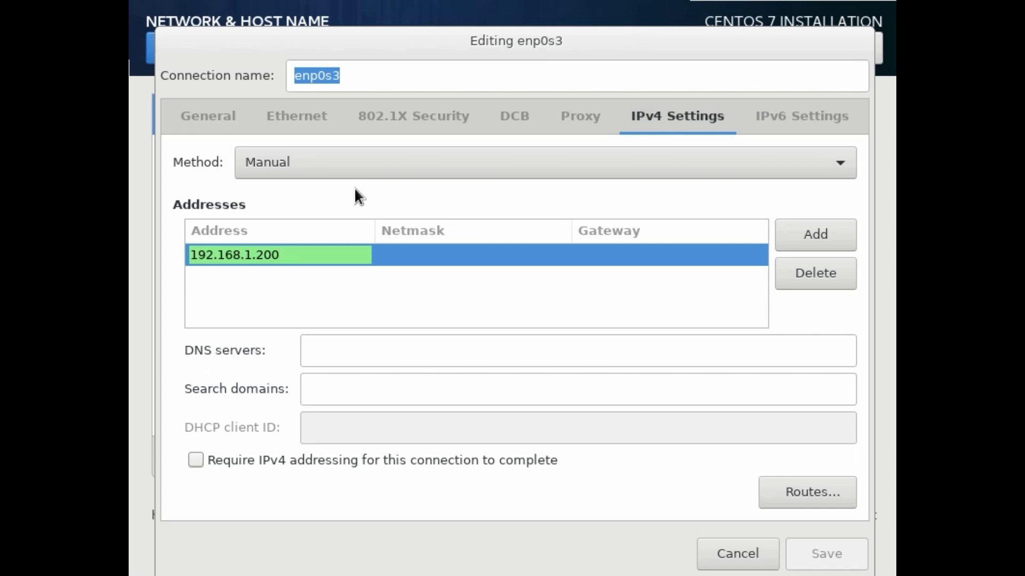
pyautogui.press('Tab')
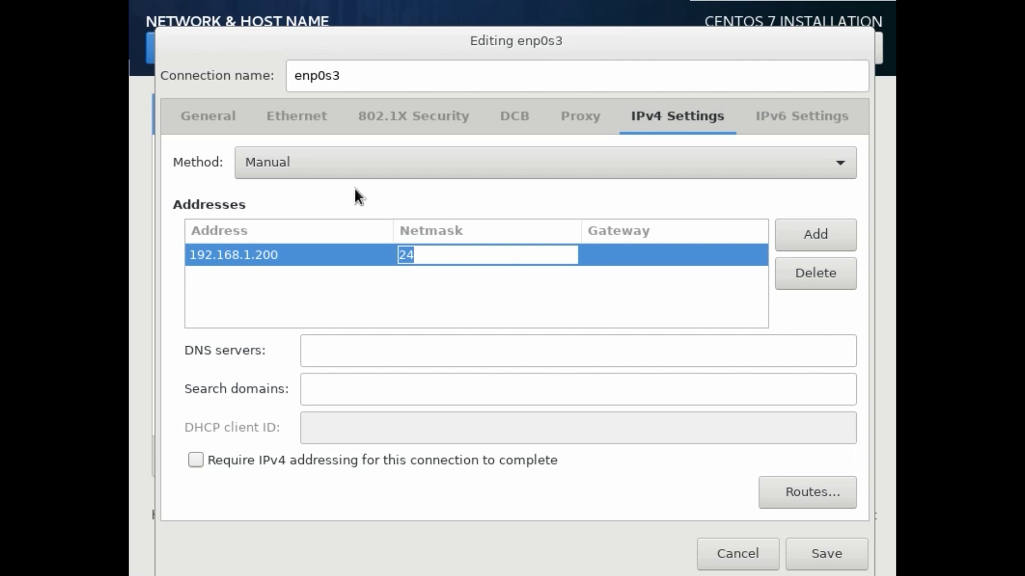
pyautogui.press('Tab')
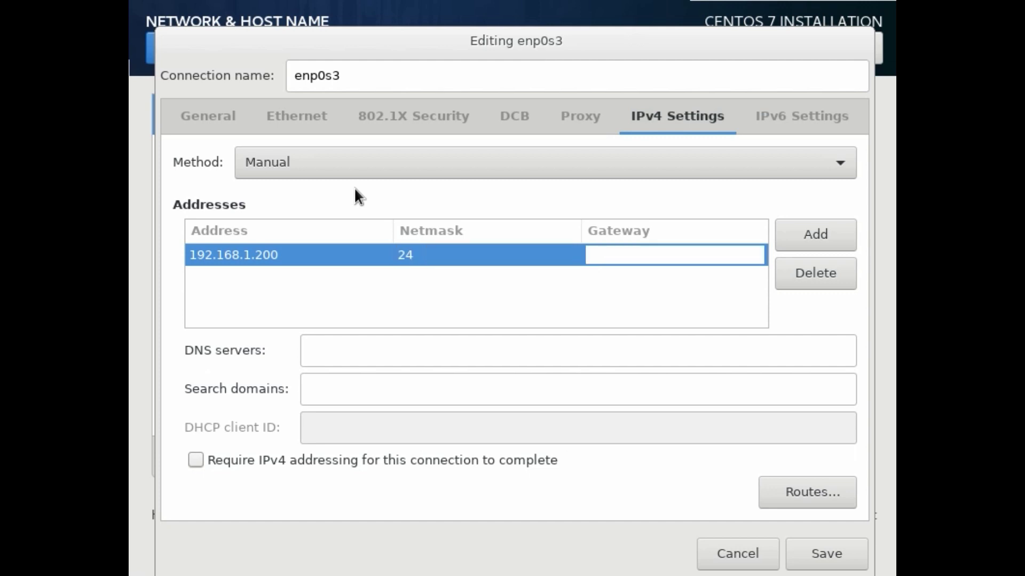
# Enter gateway 192.168.1.1, DNS server 192.168.1.1 and search domain setusip.info
pyautogui.write('192.168.1.1')
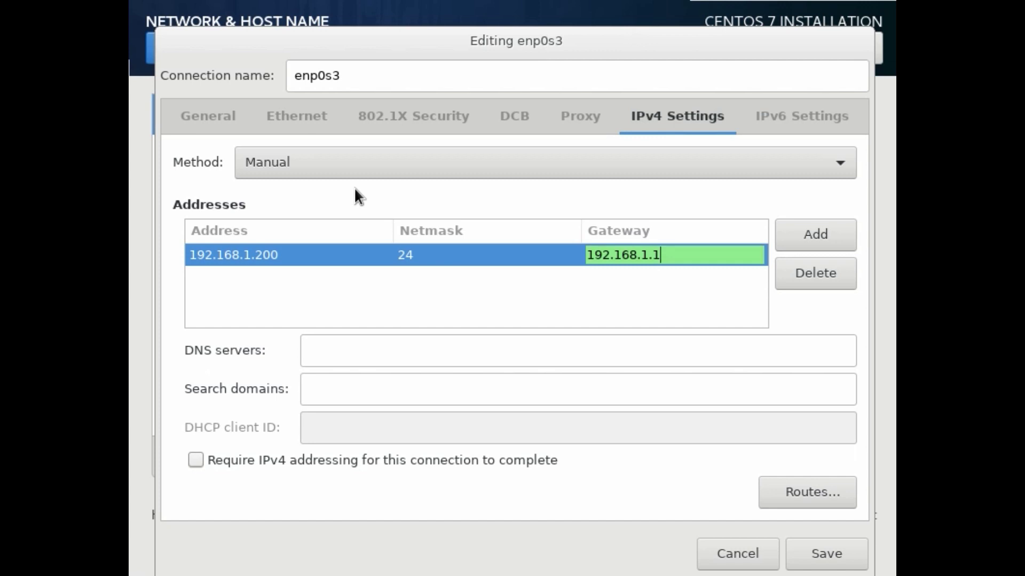
pyautogui.press('Tab')
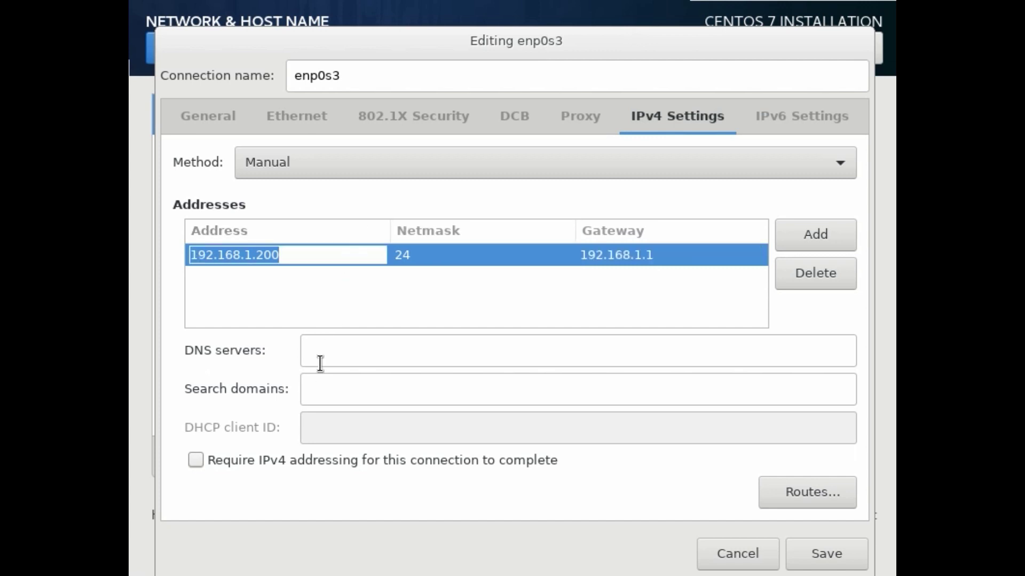
pyautogui.click(325, 344)
pyautogui.write('192.168.1.1')
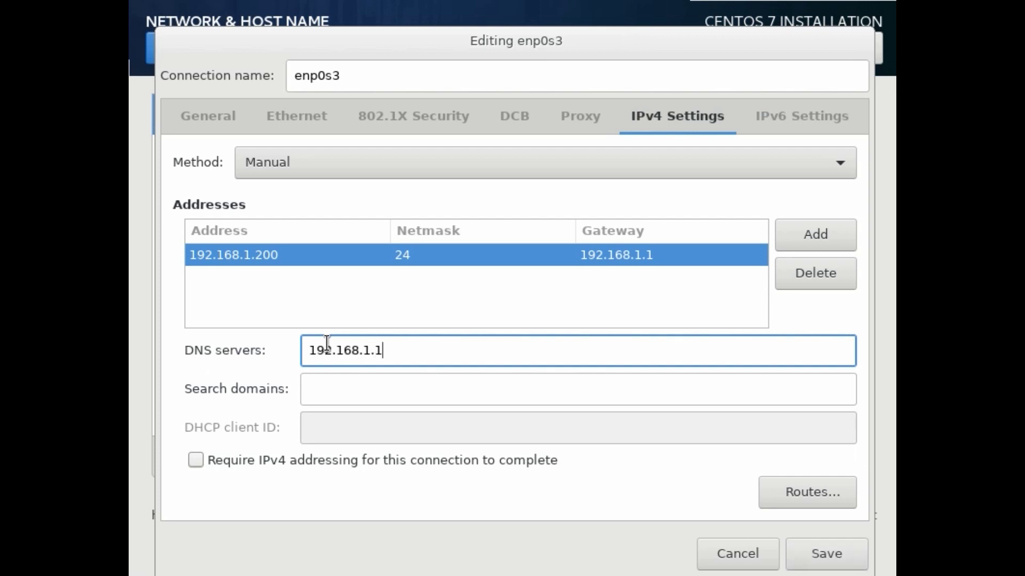
pyautogui.click(346, 389)
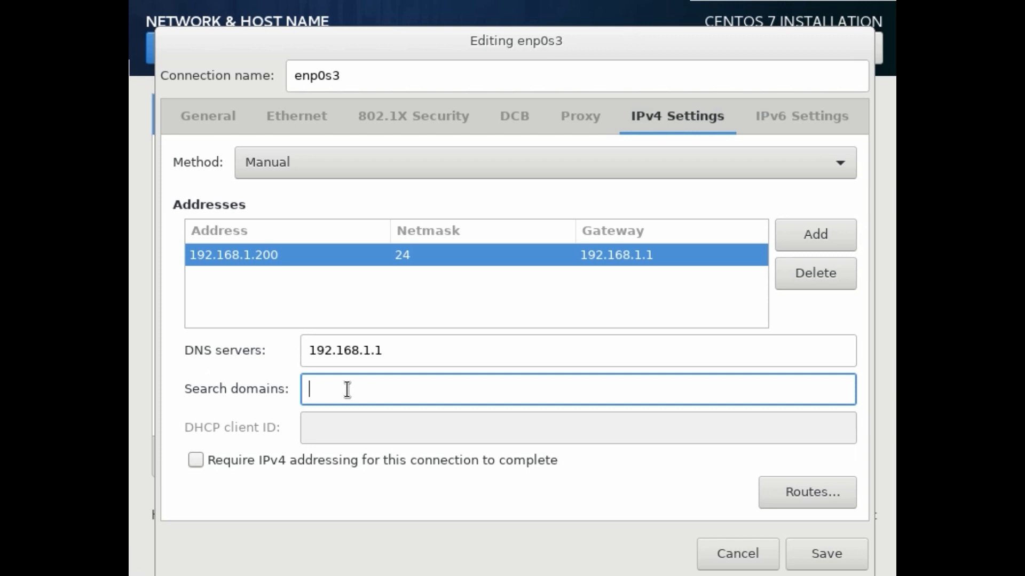
pyautogui.write('setusip.info')
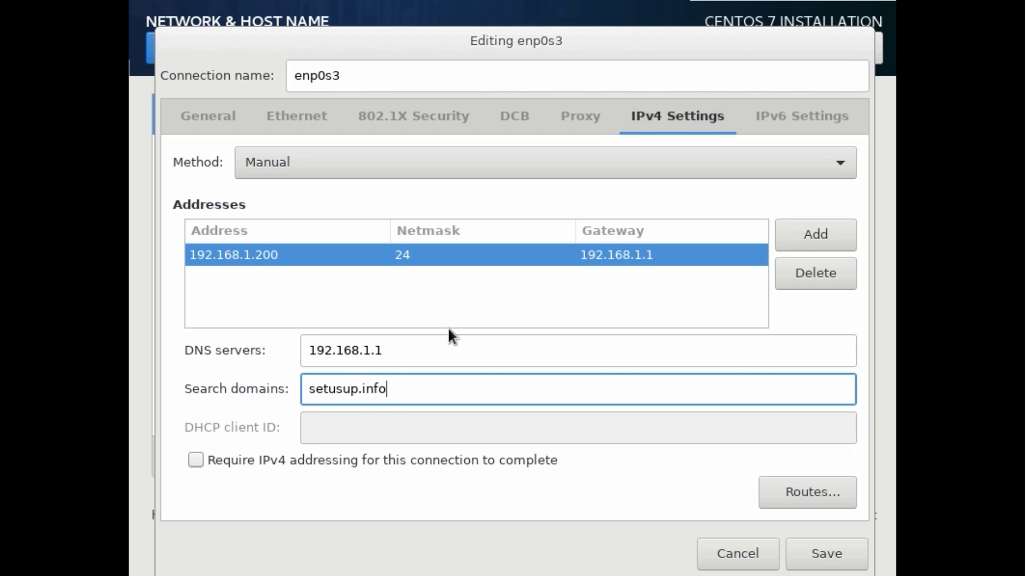
# Save the enp0s3 settings, change the host name from localhost.localdomain to nas, and apply it
pyautogui.click(819, 552)
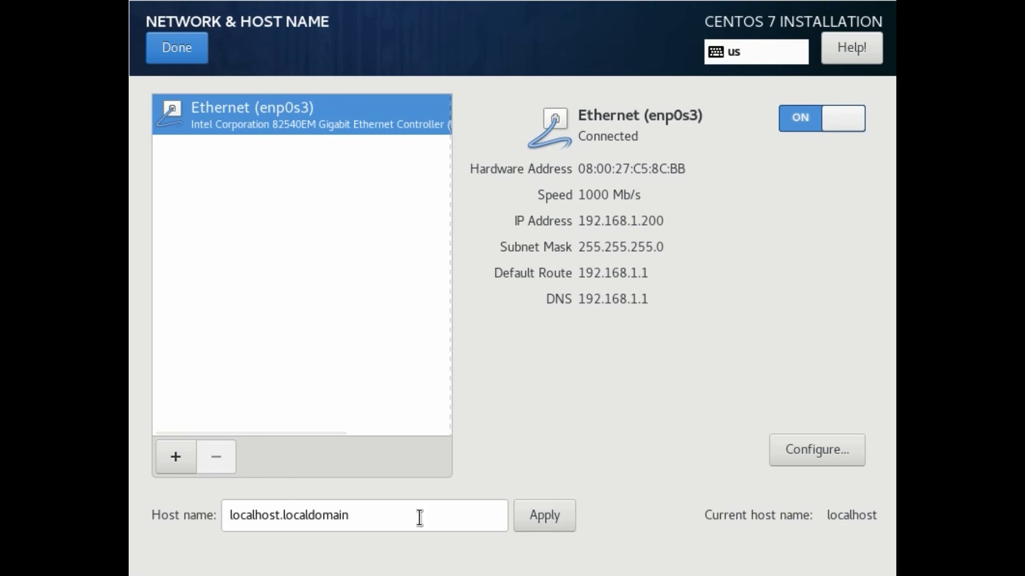
pyautogui.moveTo(417, 519); pyautogui.dragTo(157, 529)
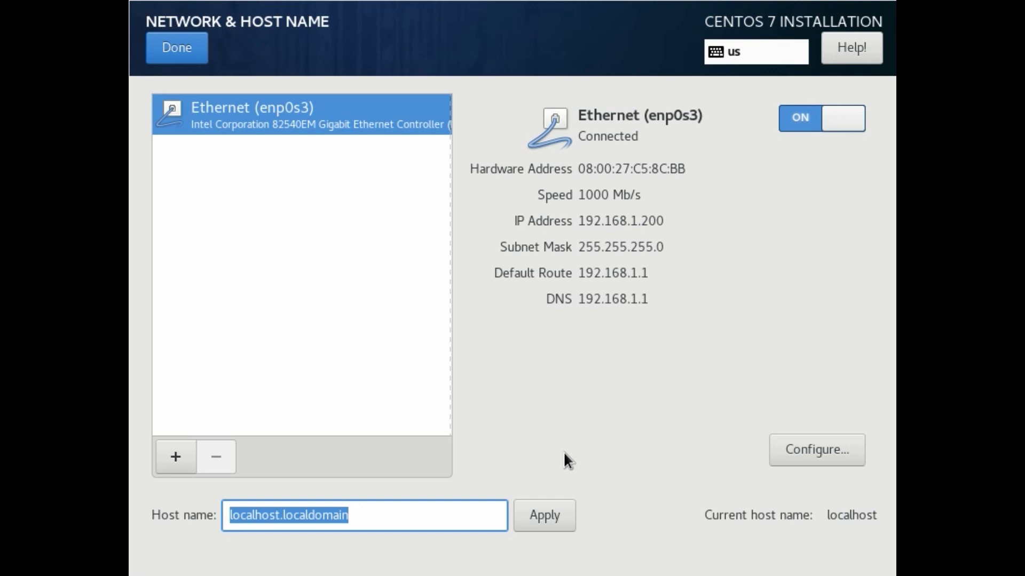
pyautogui.write('nas')
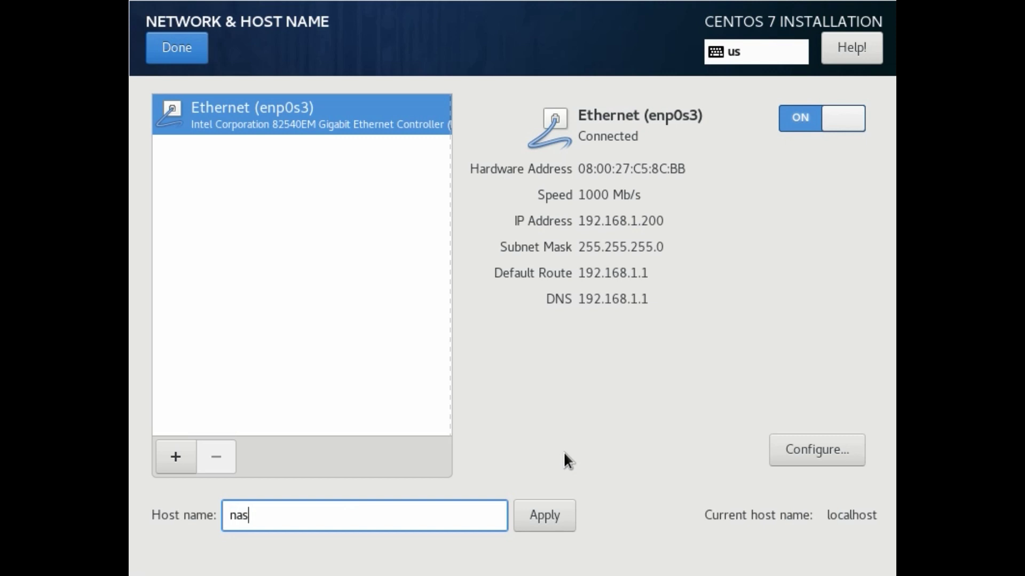
pyautogui.click(532, 526)
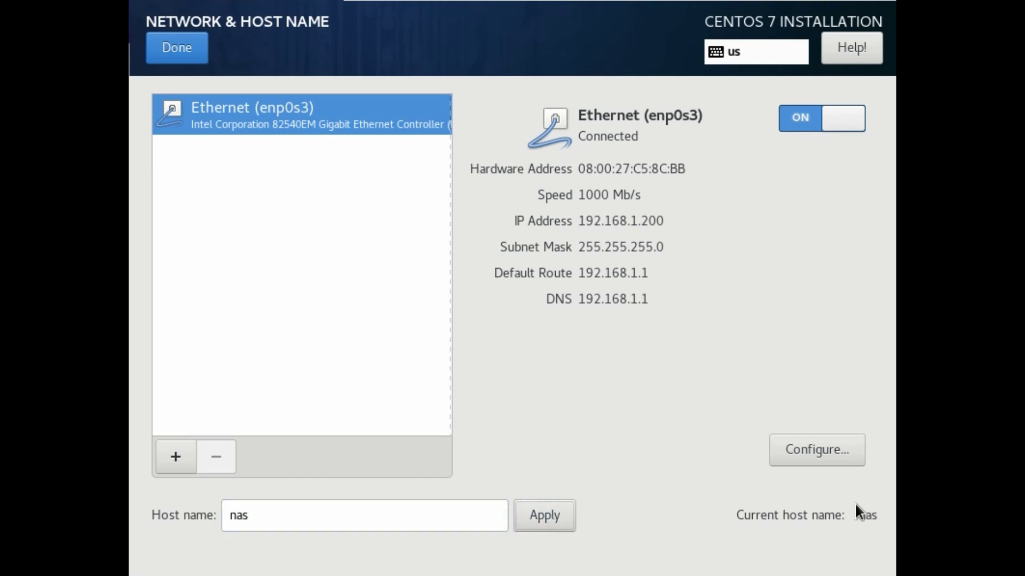
pyautogui.click(176, 53)
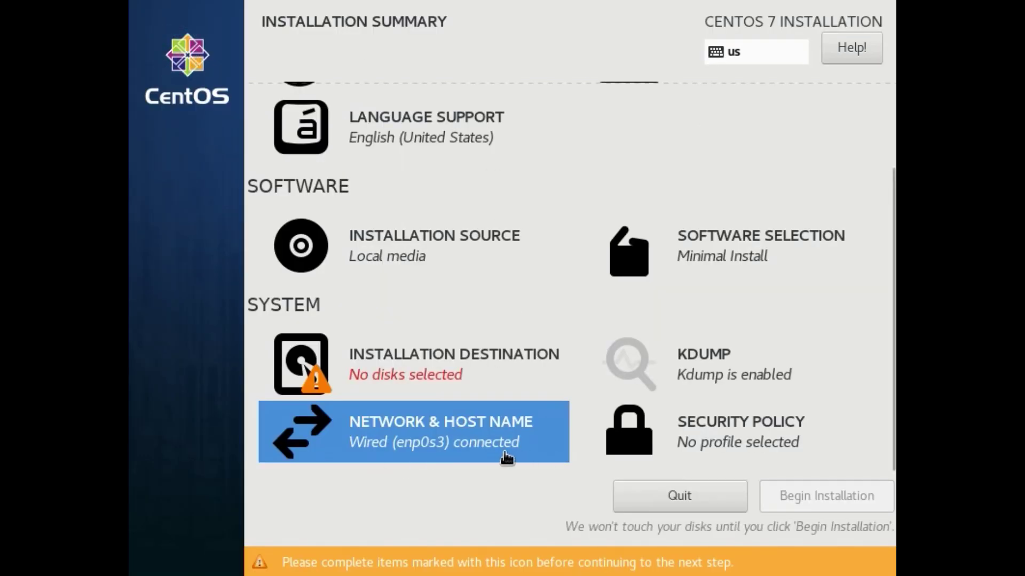
pyautogui.scroll(3, 496, 454)
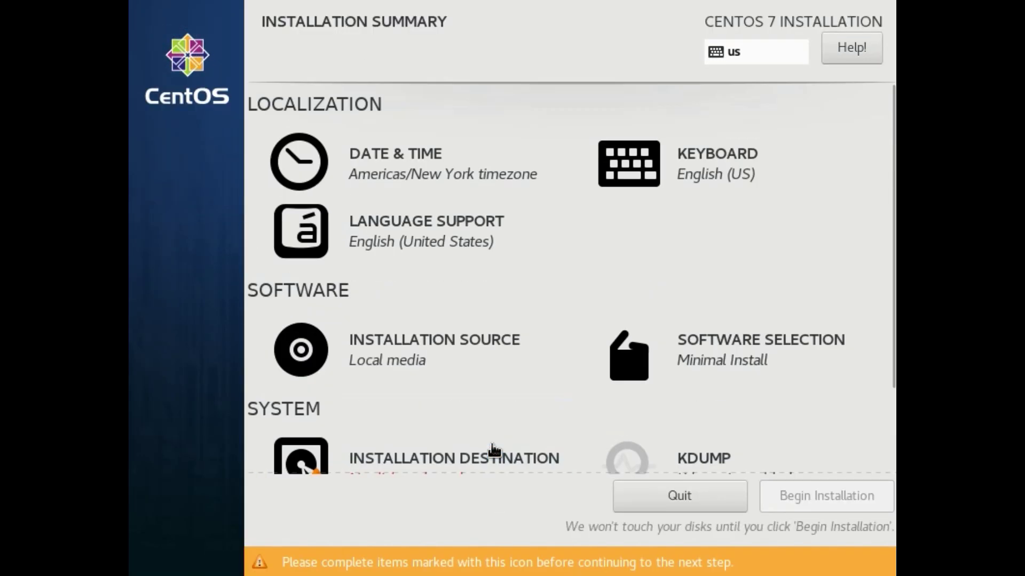
# Open Date & Time and pick Chicago on the map for the Americas/Chicago time zone
pyautogui.click(370, 169)
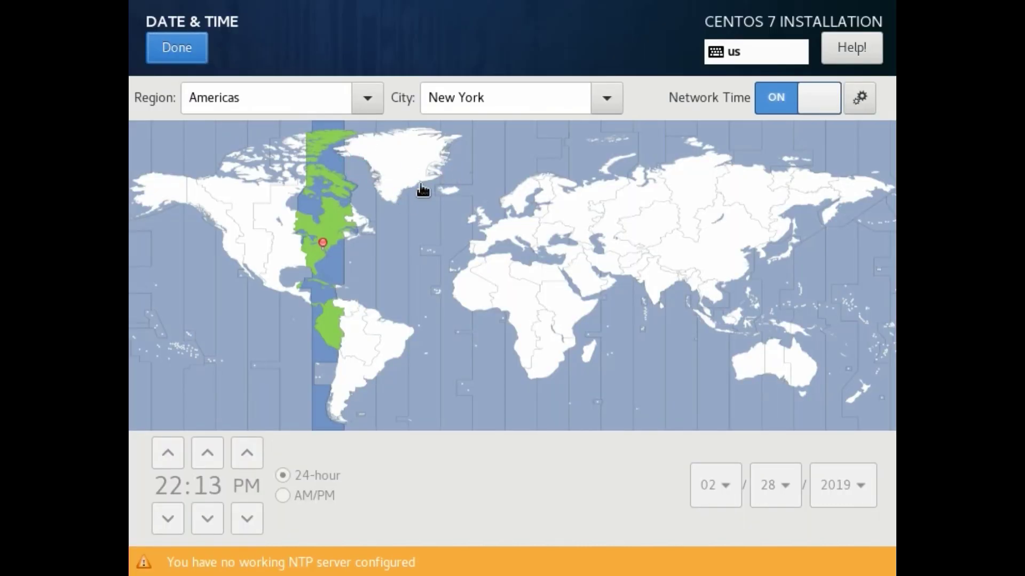
pyautogui.click(297, 250)
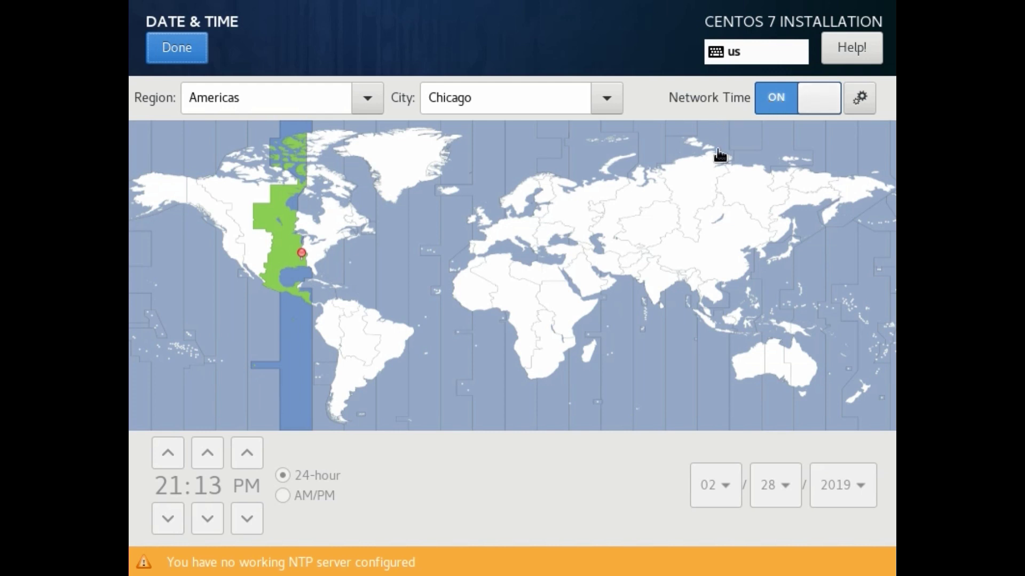
# Select the 128 GiB sda and 1024 GiB sdb disks and choose manual partitioning
pyautogui.click(170, 53)
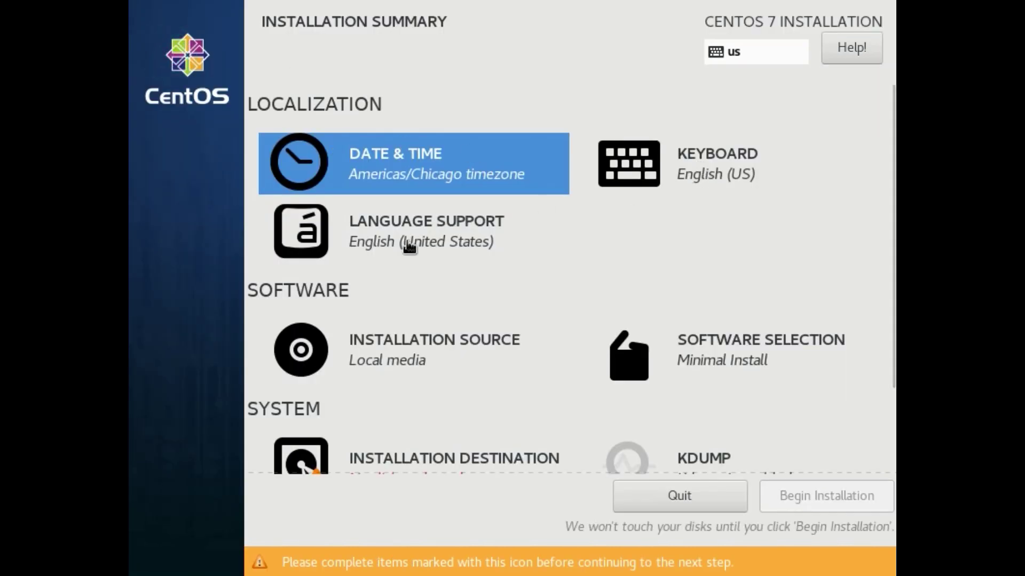
pyautogui.scroll(-3, 452, 247)
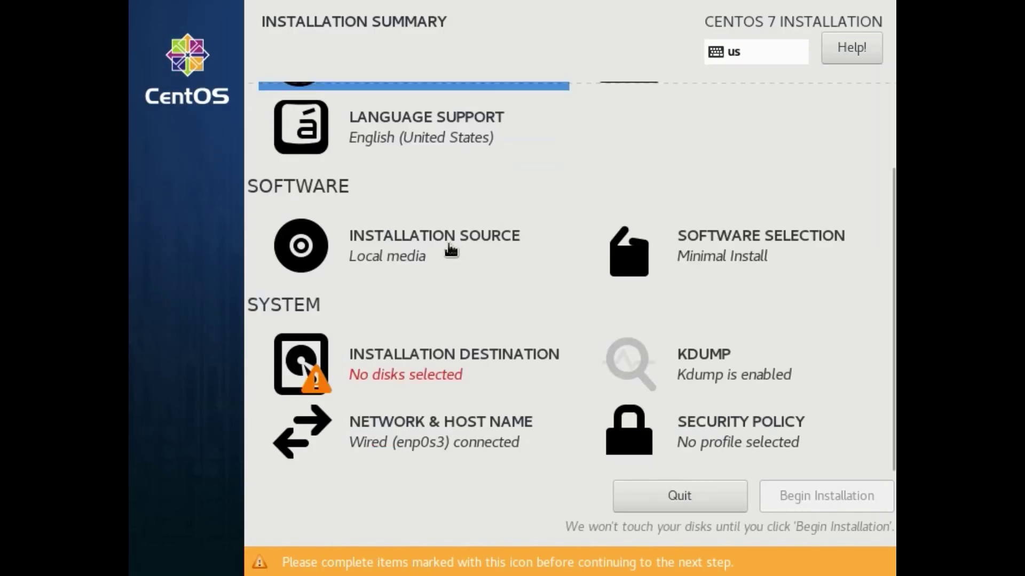
pyautogui.click(411, 365)
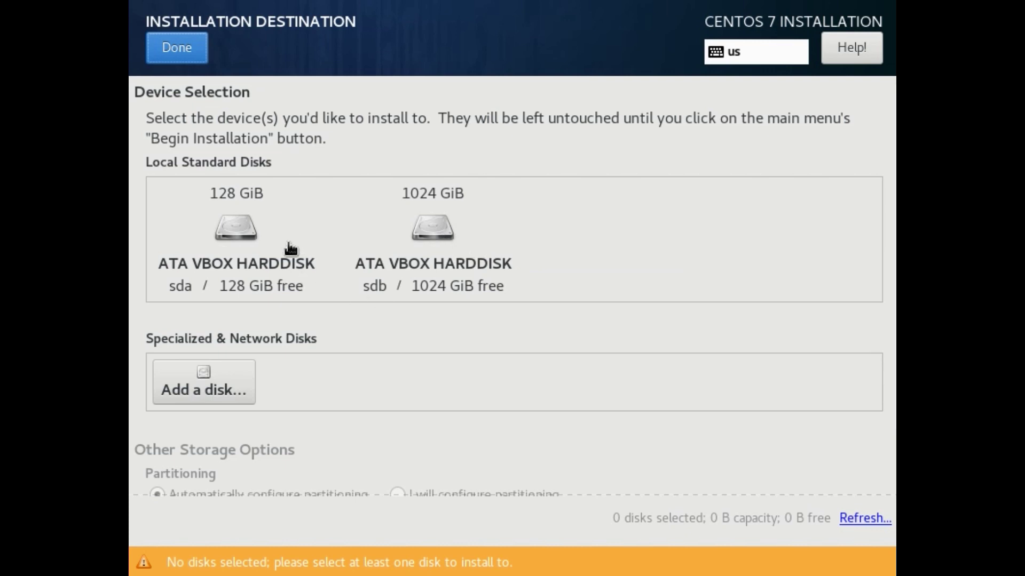
pyautogui.click(237, 232)
pyautogui.click(426, 230)
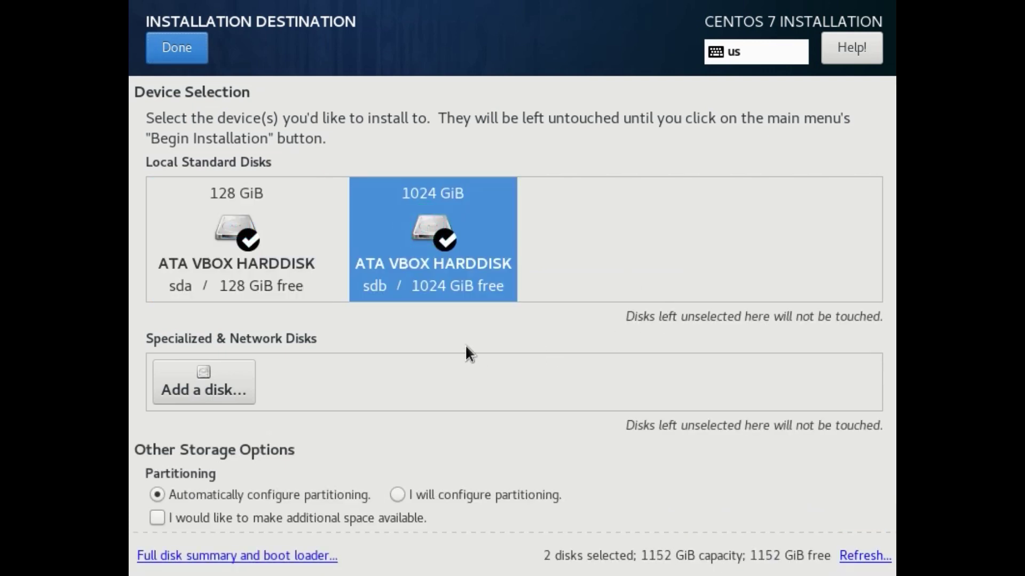
pyautogui.click(398, 491)
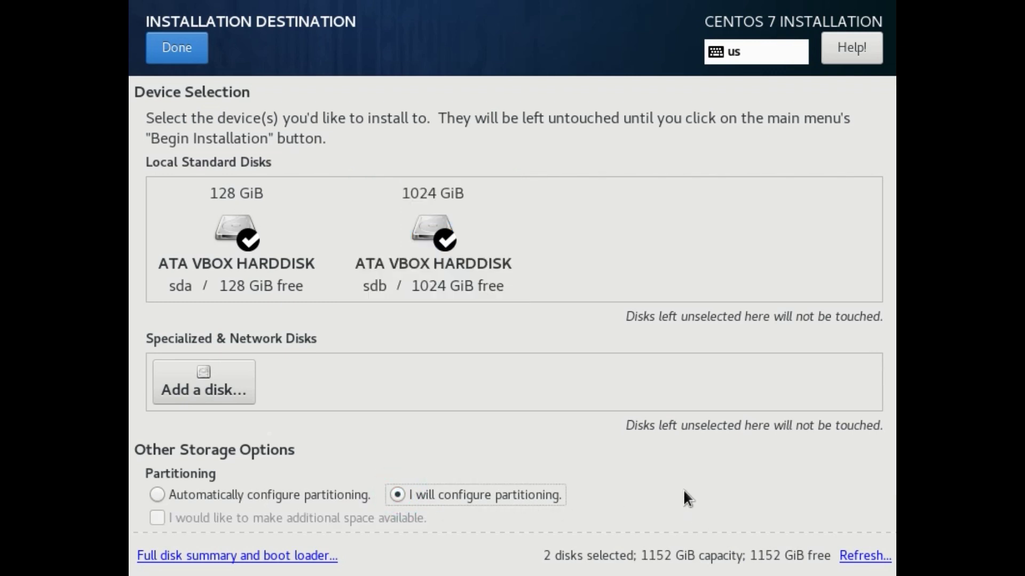
pyautogui.click(176, 47)
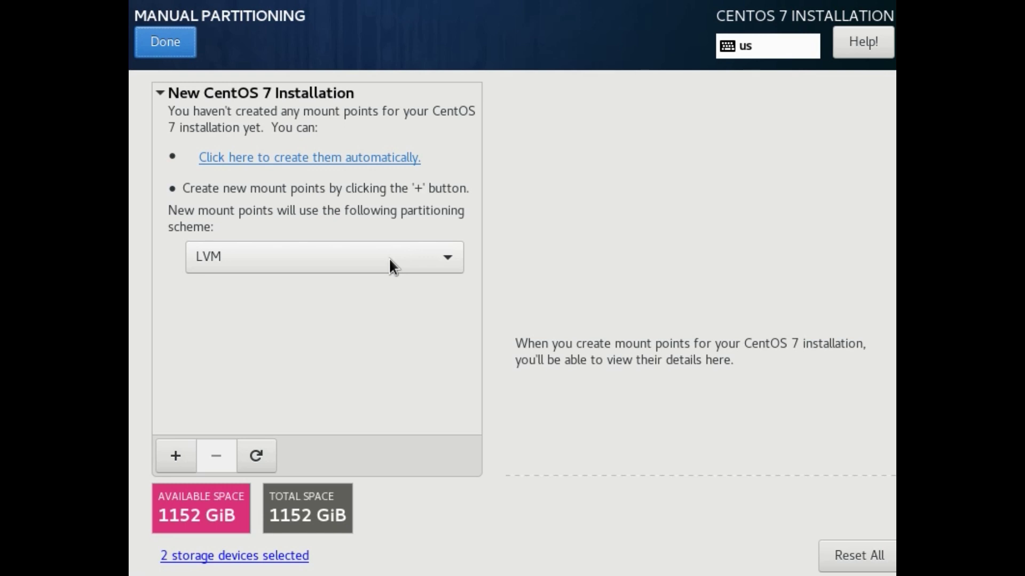
# Choose Standard Partition scheme and add a 1 GB /boot mount point
pyautogui.click(388, 257)
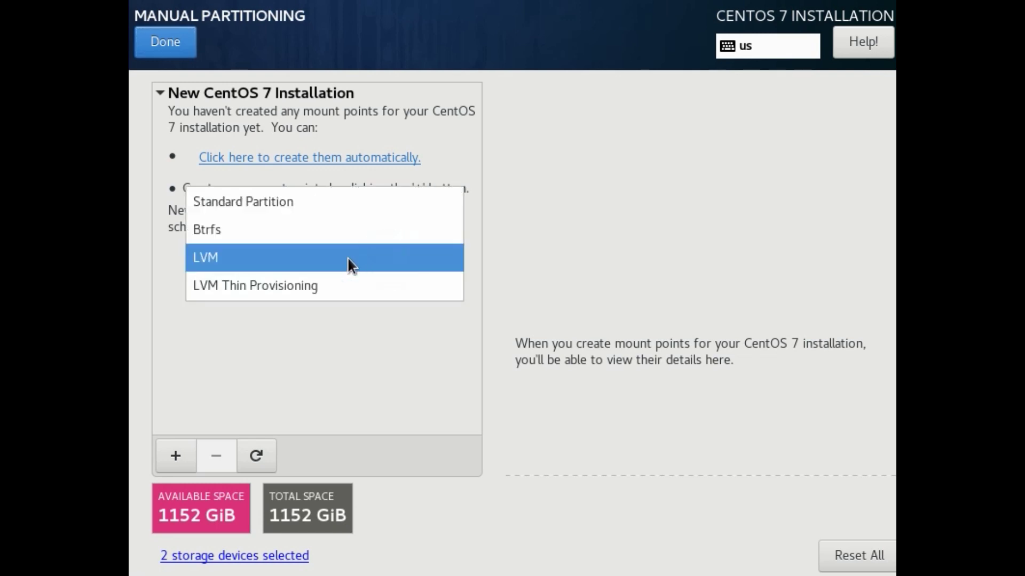
pyautogui.click(279, 201)
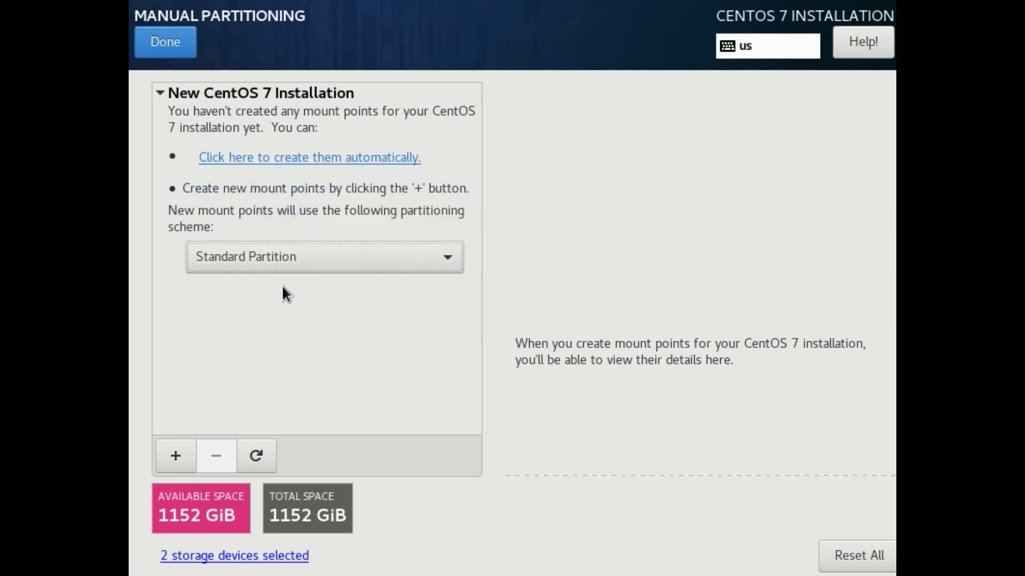
pyautogui.click(180, 463)
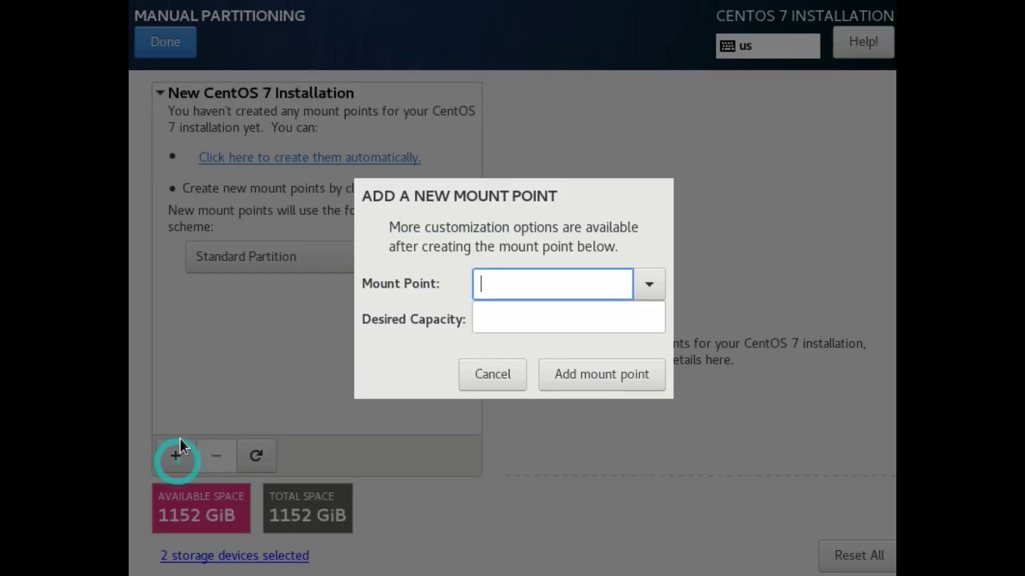
pyautogui.click(640, 283)
pyautogui.click(500, 347)
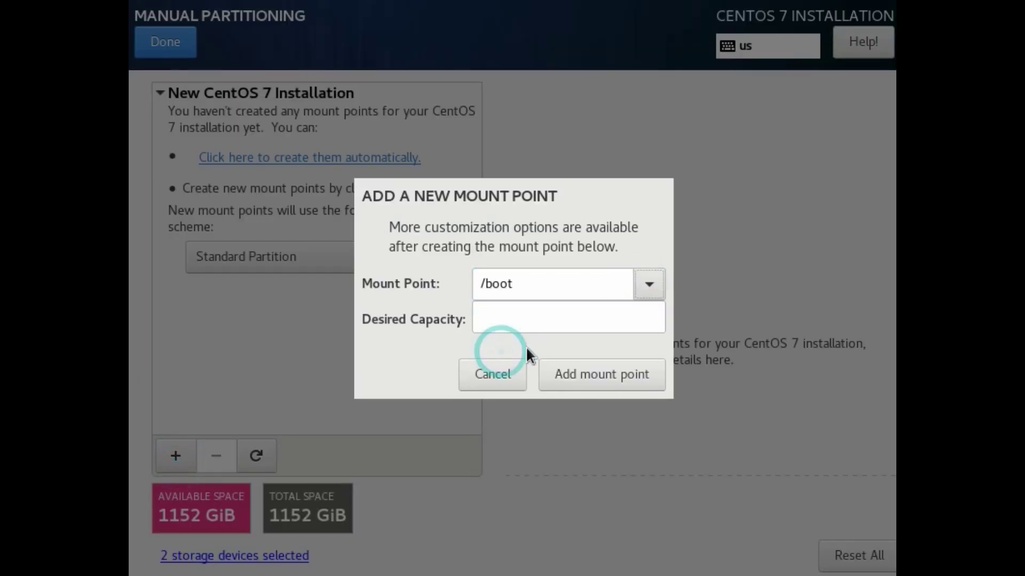
pyautogui.click(526, 327)
pyautogui.write('1 GB')
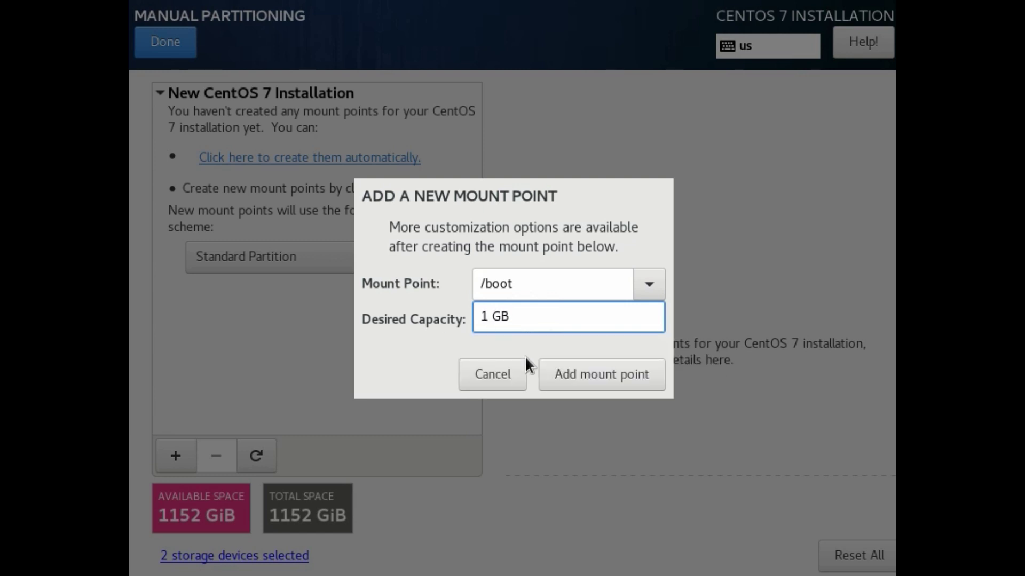
pyautogui.click(617, 379)
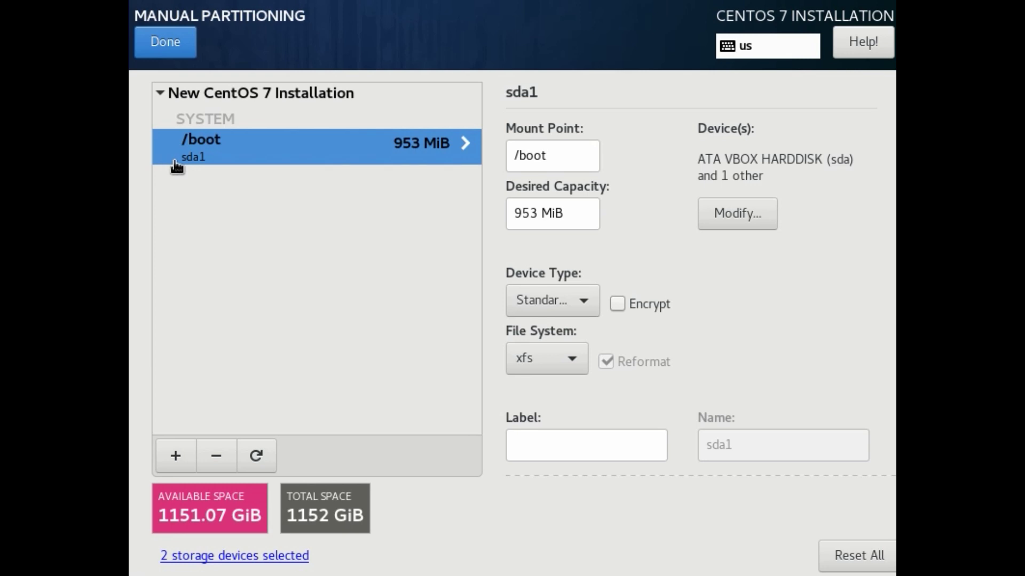
pyautogui.click(763, 218)
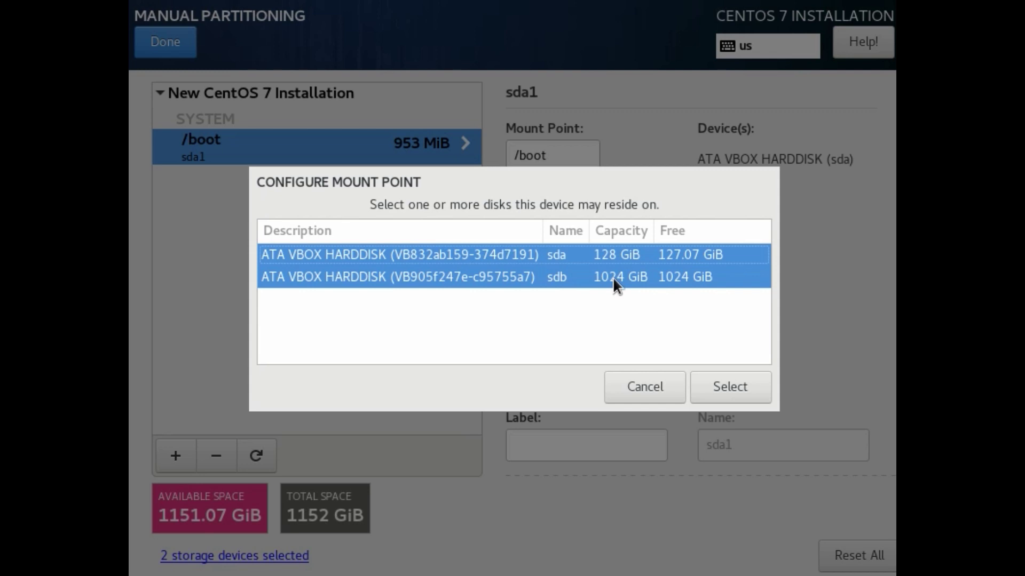
pyautogui.click(646, 388)
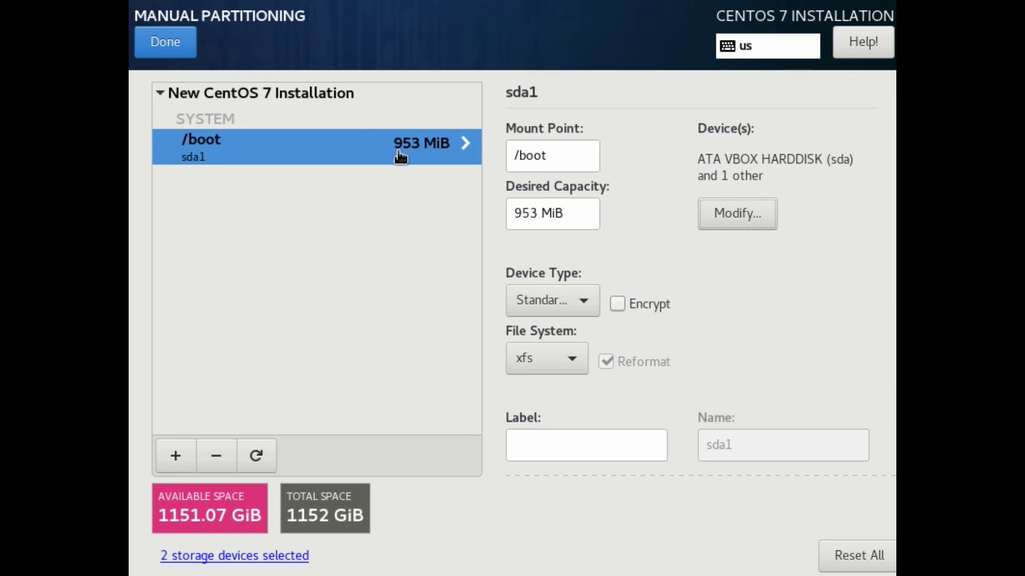
# Add a swap mount point with 4 GB desired capacity
pyautogui.click(176, 456)
pyautogui.click(643, 281)
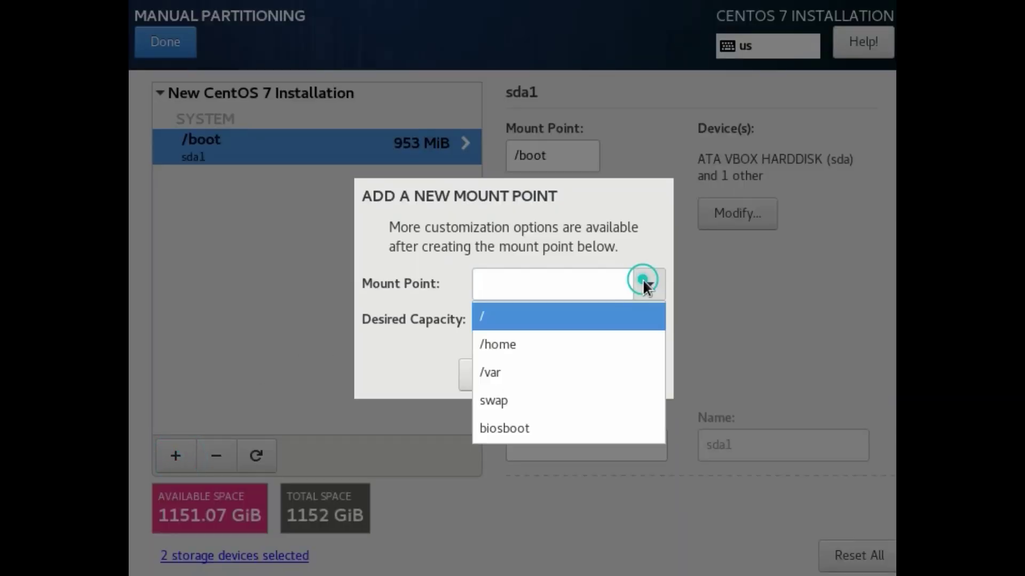
pyautogui.click(510, 399)
pyautogui.click(497, 318)
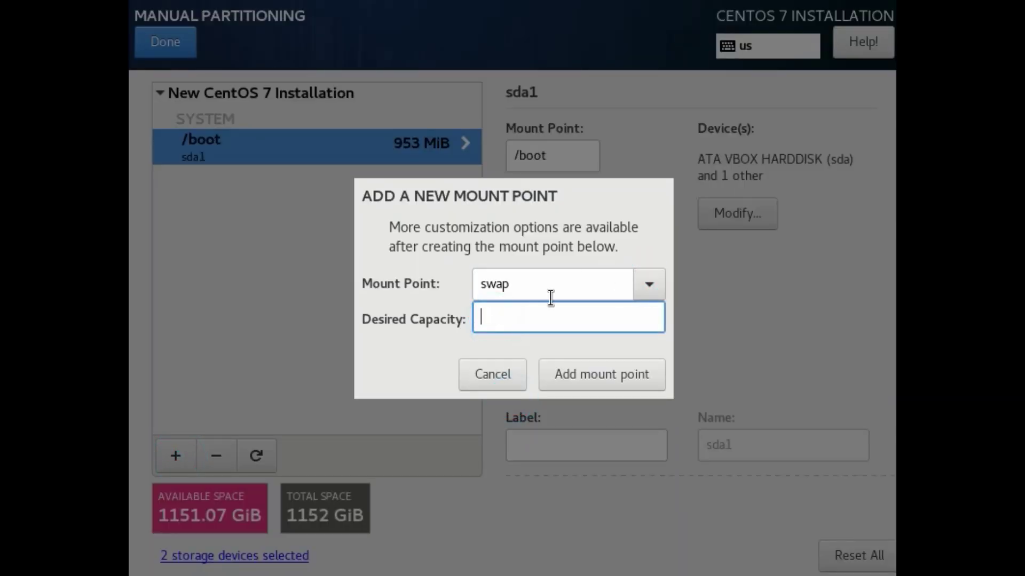
pyautogui.write('4 GB')
pyautogui.click(588, 374)
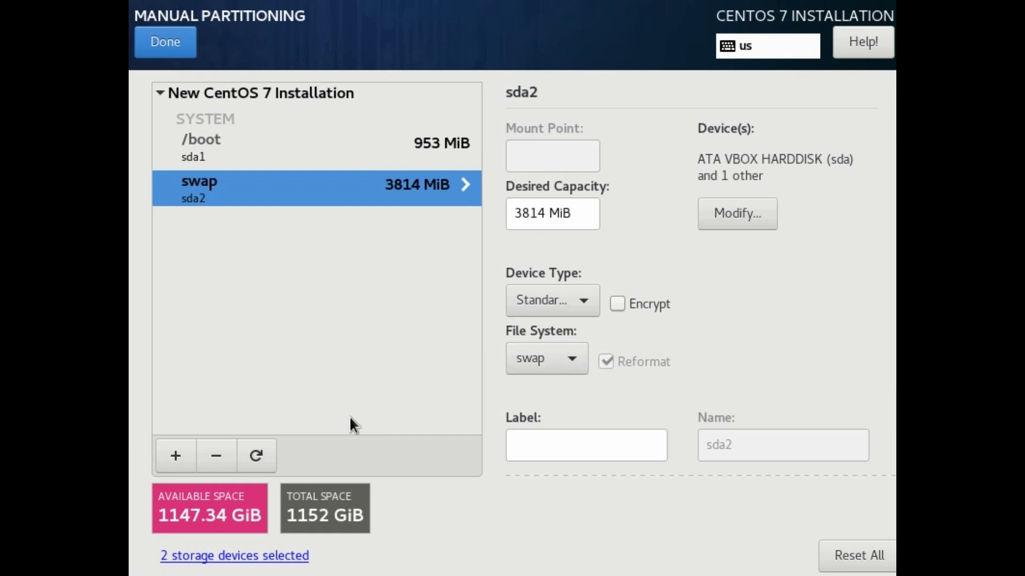
# Add the / root mount point with 124 GB desired capacity
pyautogui.click(176, 456)
pyautogui.write('/')
pyautogui.click(420, 284)
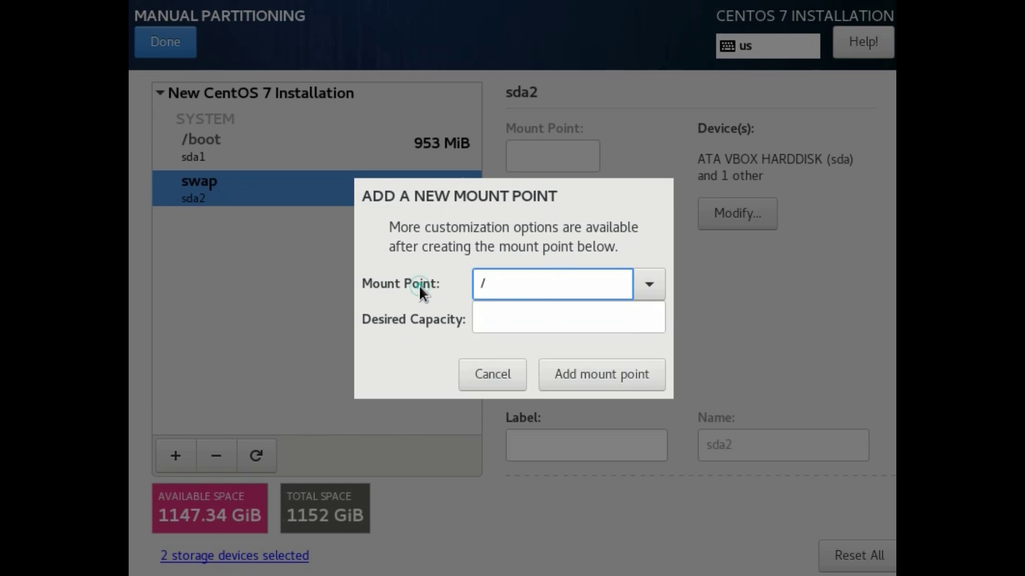
pyautogui.click(524, 318)
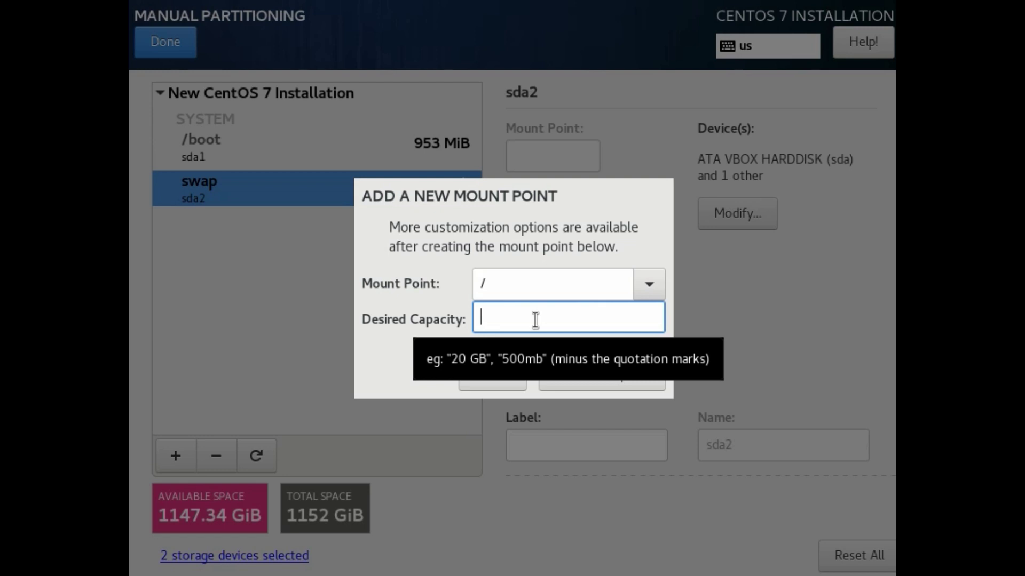
pyautogui.write('124 GB')
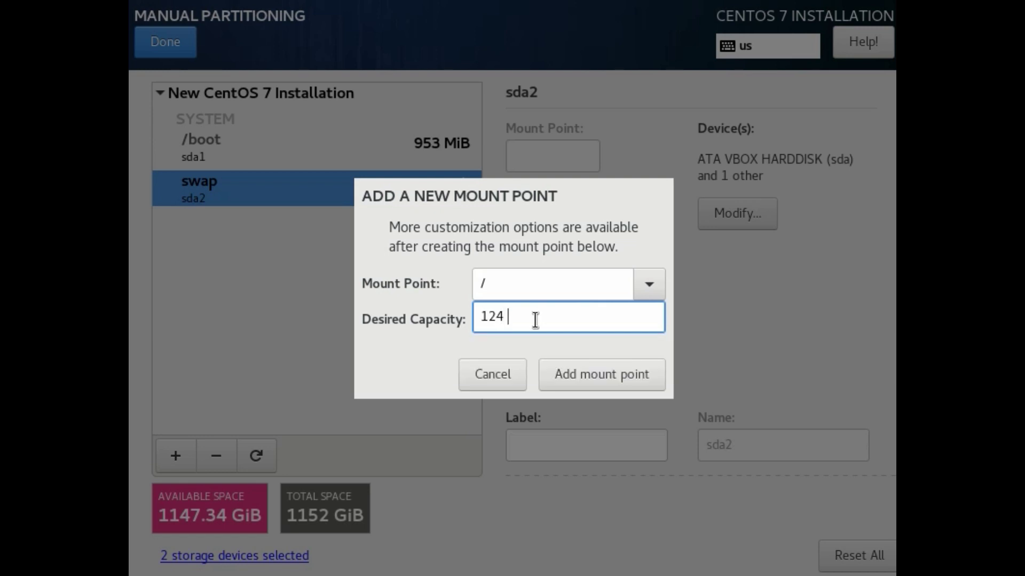
pyautogui.click(571, 374)
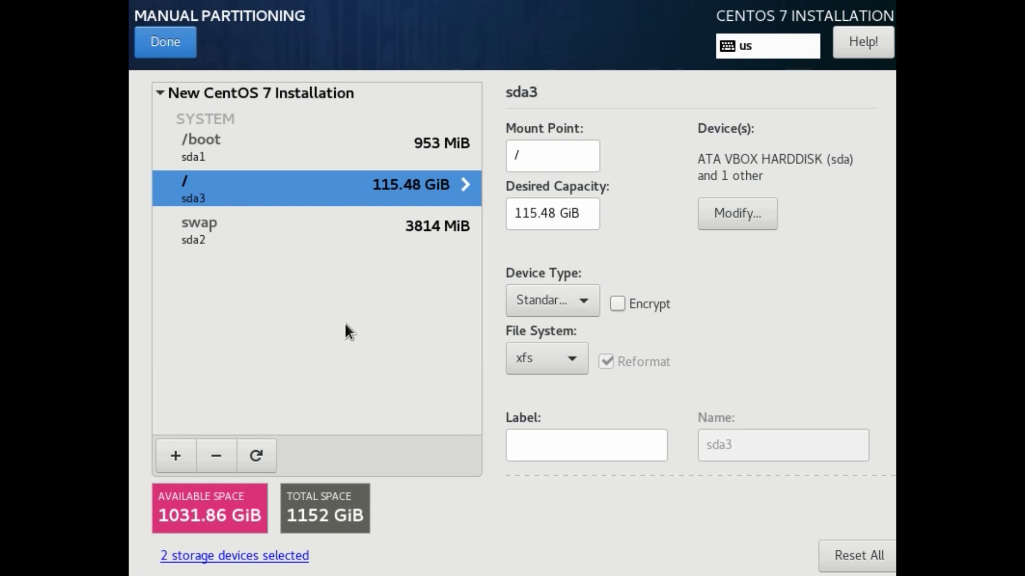
# Restrict the /boot, / and swap partitions each to the sda disk only
pyautogui.click(412, 155)
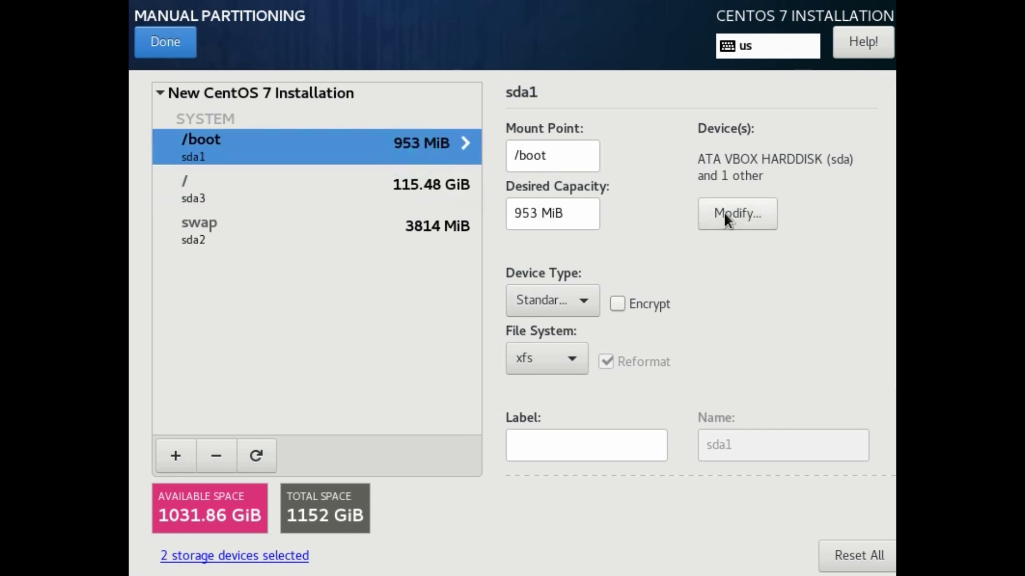
pyautogui.click(724, 212)
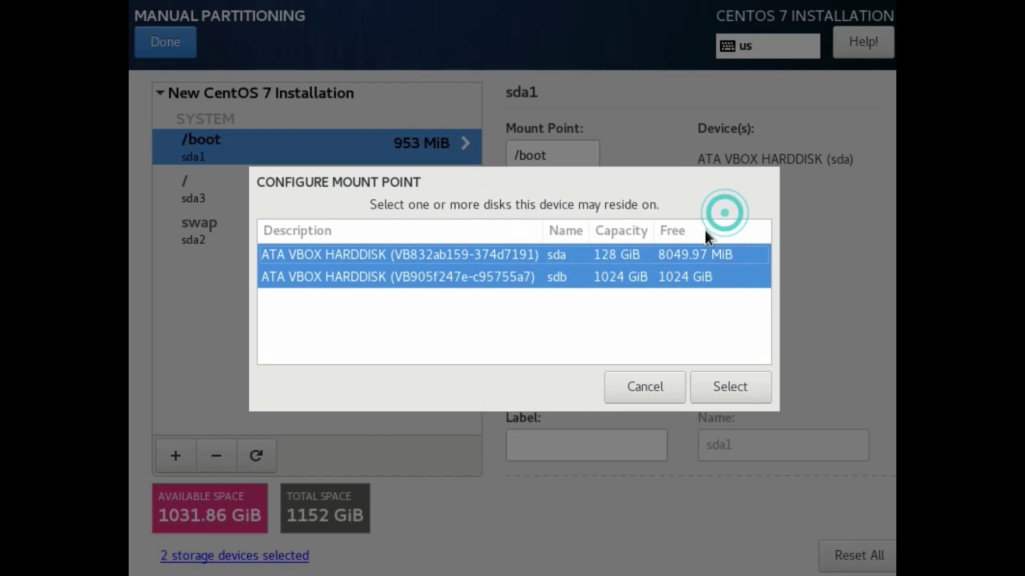
pyautogui.click(516, 257)
pyautogui.click(726, 385)
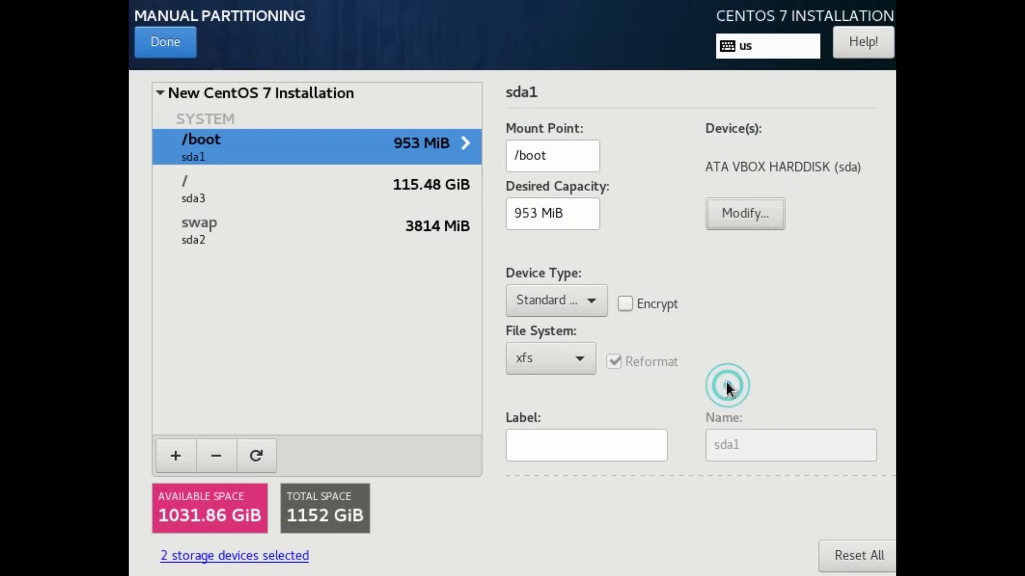
pyautogui.click(379, 190)
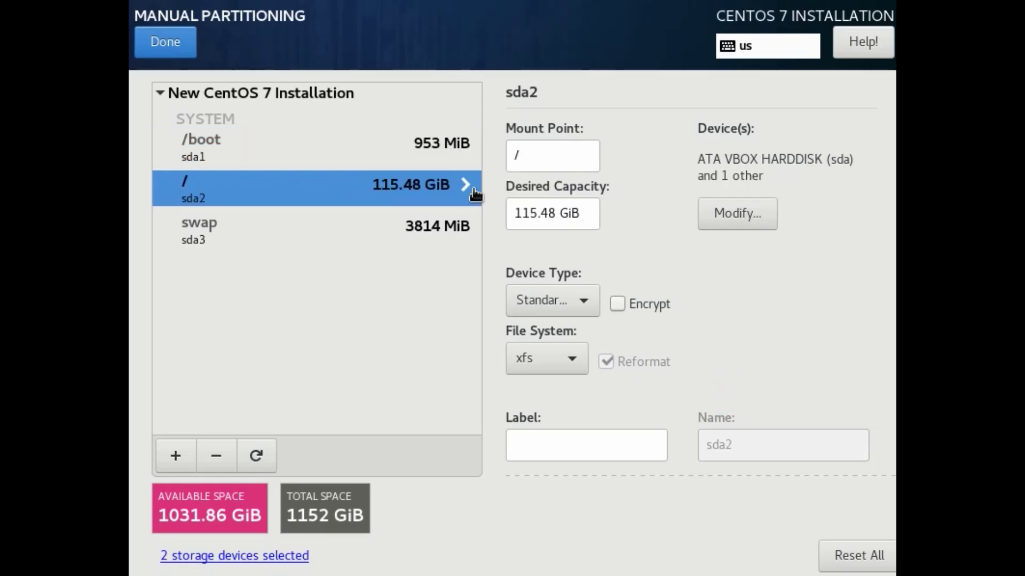
pyautogui.click(726, 210)
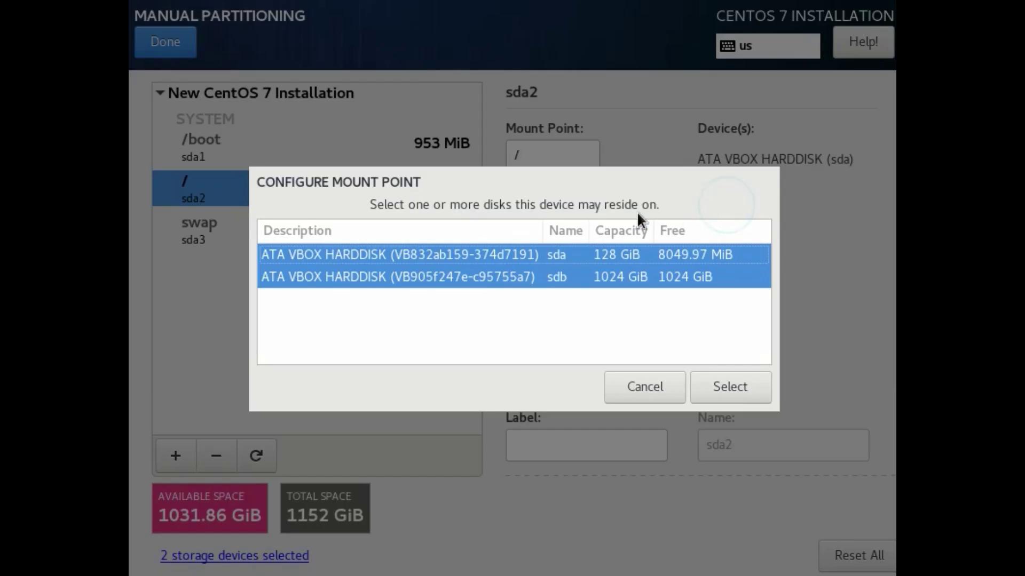
pyautogui.click(527, 255)
pyautogui.click(717, 385)
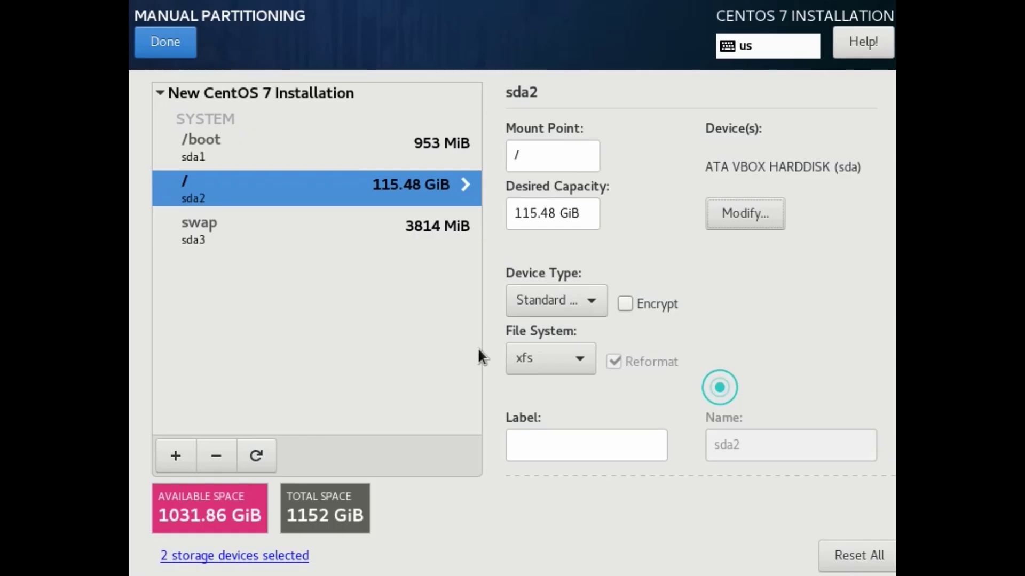
pyautogui.click(228, 235)
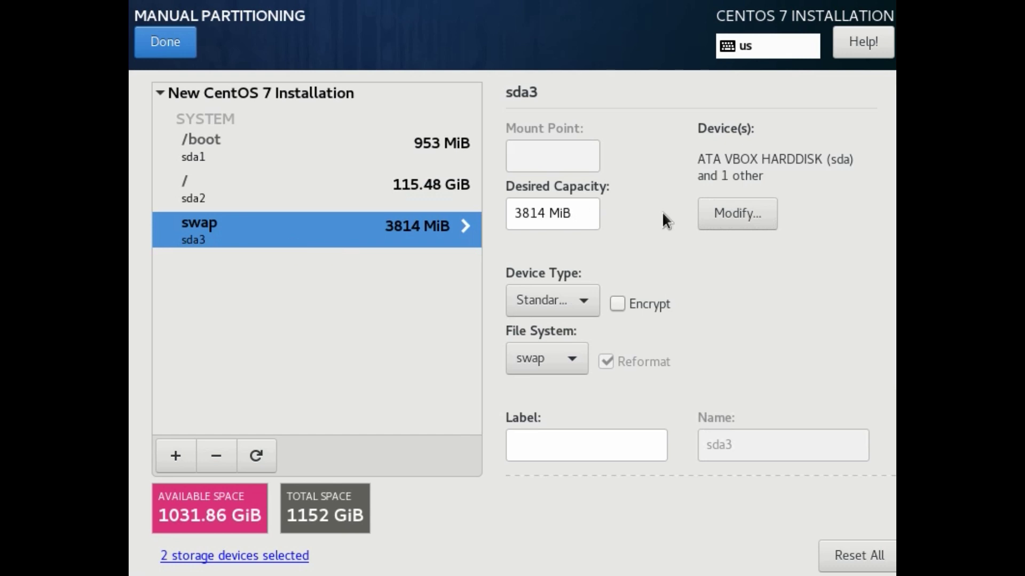
pyautogui.click(728, 211)
pyautogui.click(607, 252)
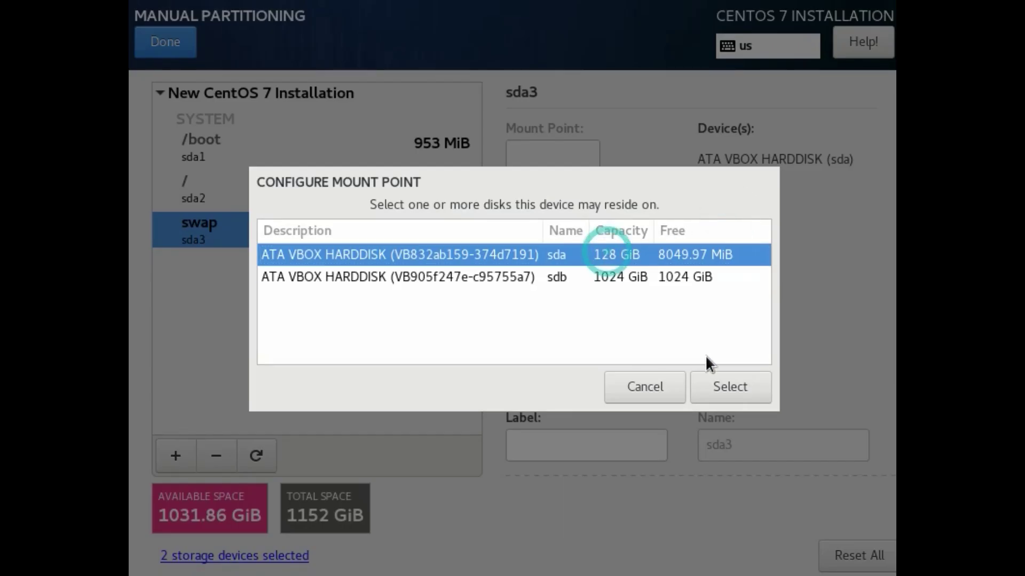
pyautogui.click(715, 385)
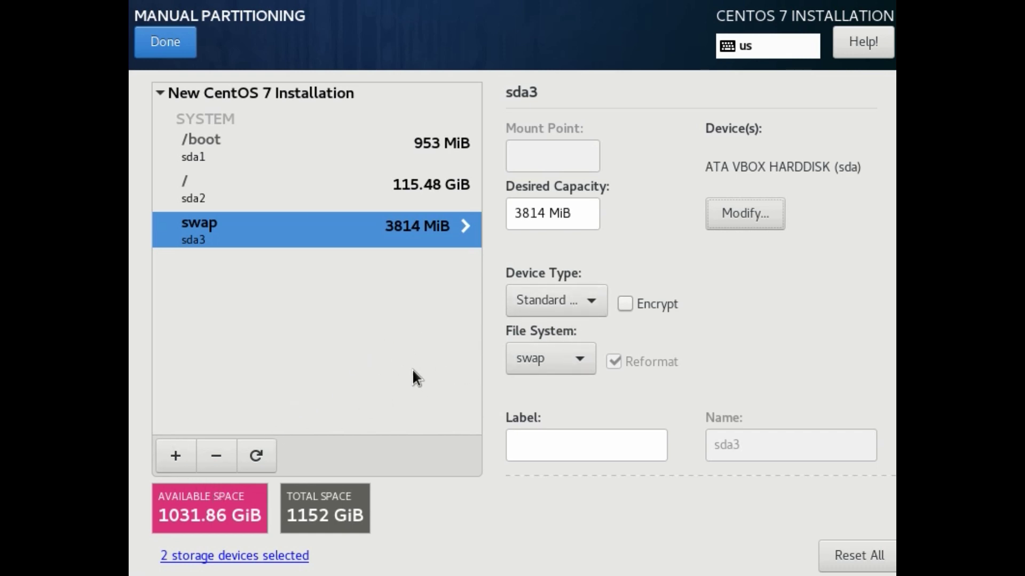
# Add a /nas mount point with a desired capacity of 1 TB
pyautogui.click(176, 454)
pyautogui.write('/nas')
pyautogui.click(505, 317)
pyautogui.write('1 TB')
pyautogui.click(559, 373)
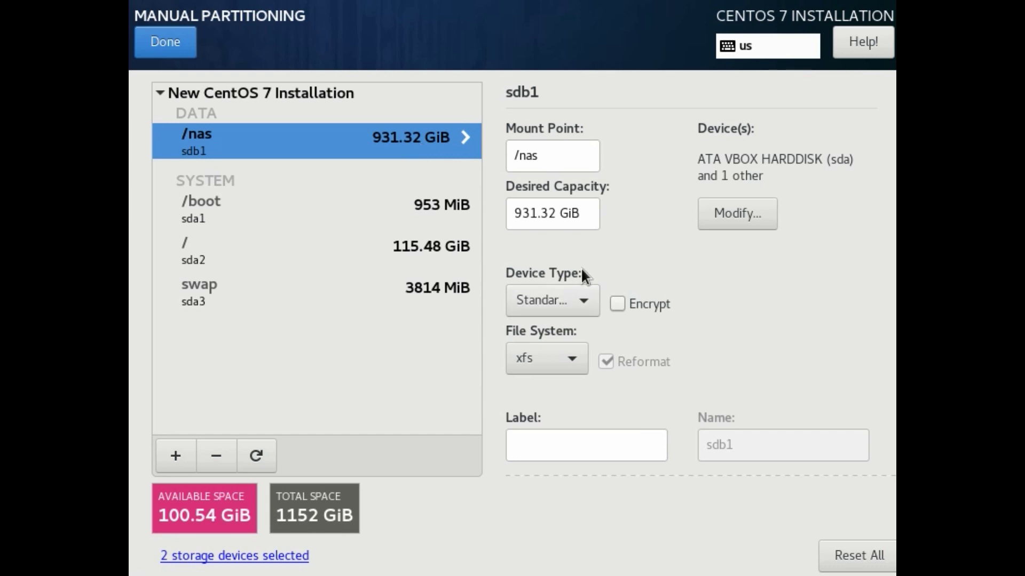
# Change the /nas device type to LVM
pyautogui.click(560, 303)
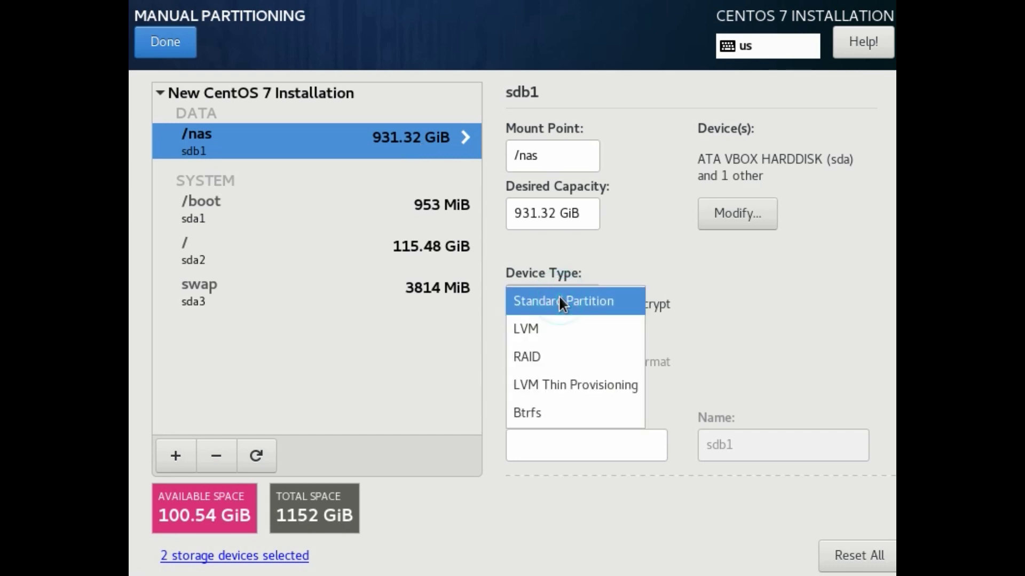
pyautogui.click(531, 331)
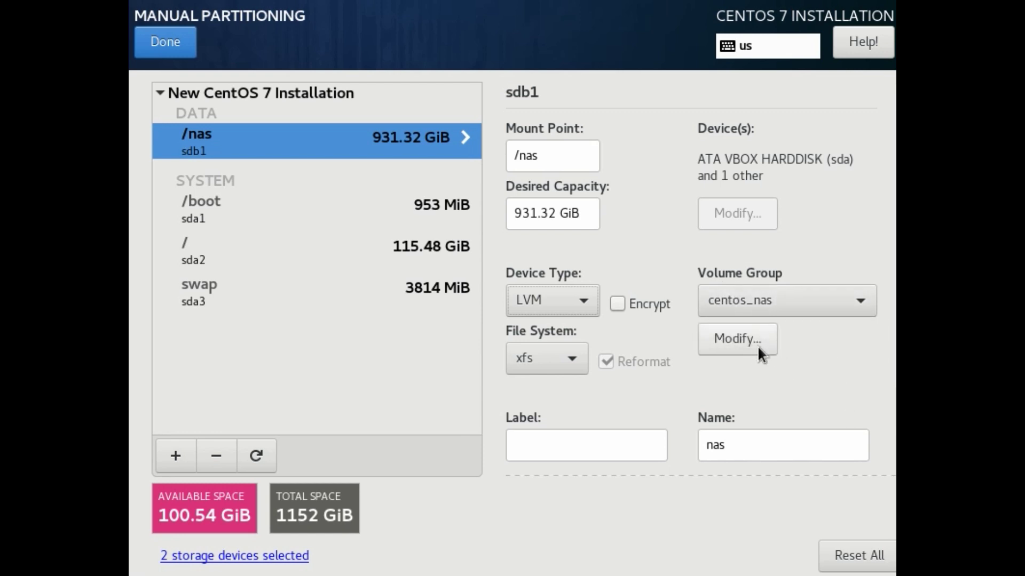
# Limit the /nas volume group to the sdb disk and rename it to nas
pyautogui.click(757, 345)
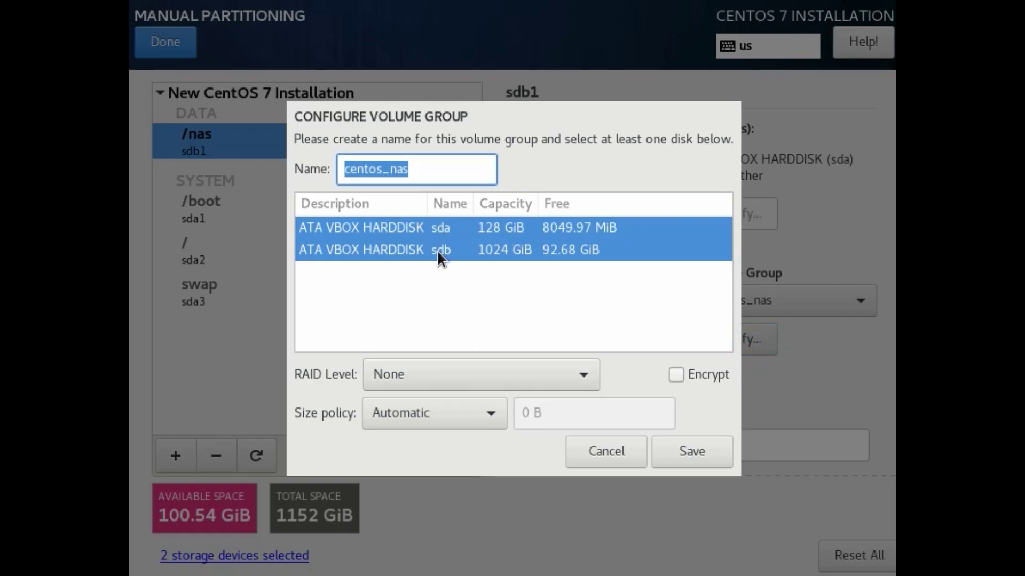
pyautogui.click(453, 252)
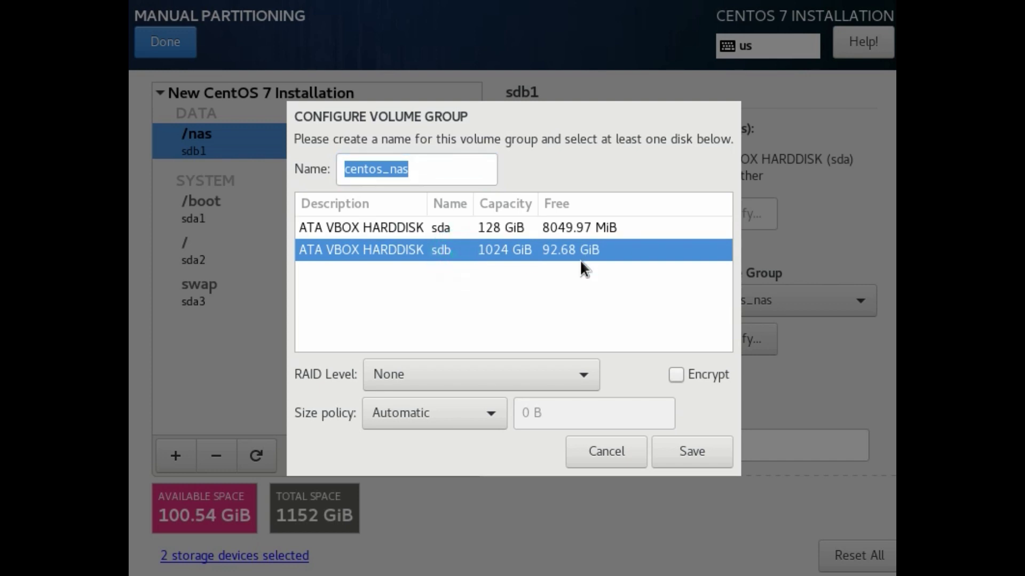
pyautogui.click(432, 167)
pyautogui.doubleClick(469, 167)
pyautogui.write('nas')
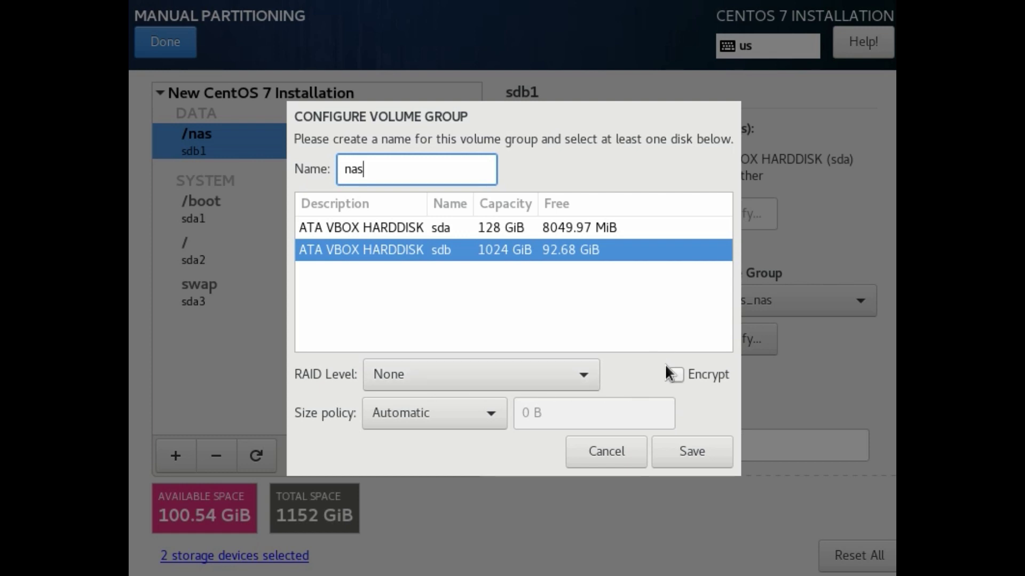
pyautogui.click(686, 451)
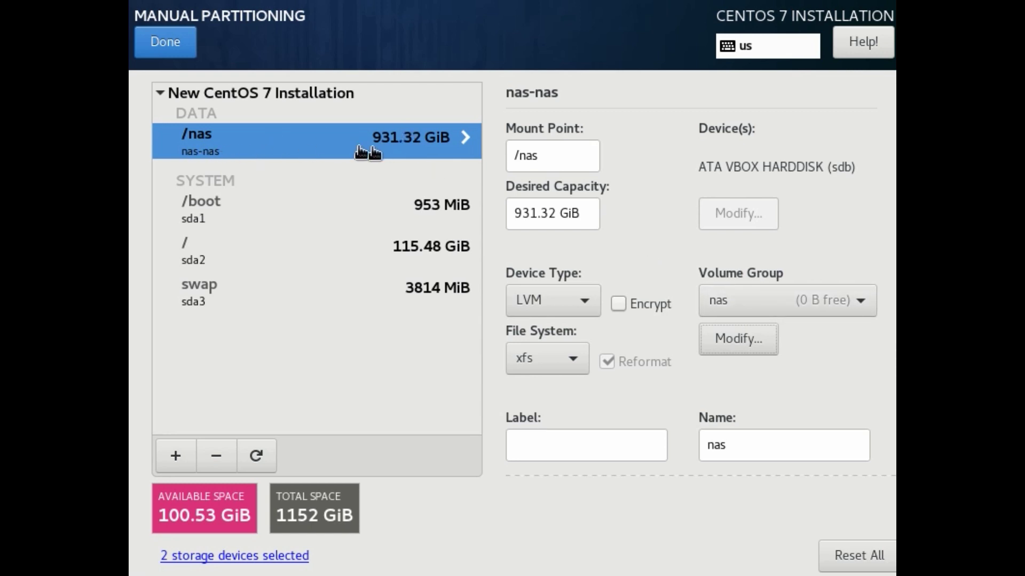
# Review the /boot, / and swap partition details
pyautogui.click(201, 216)
pyautogui.click(248, 252)
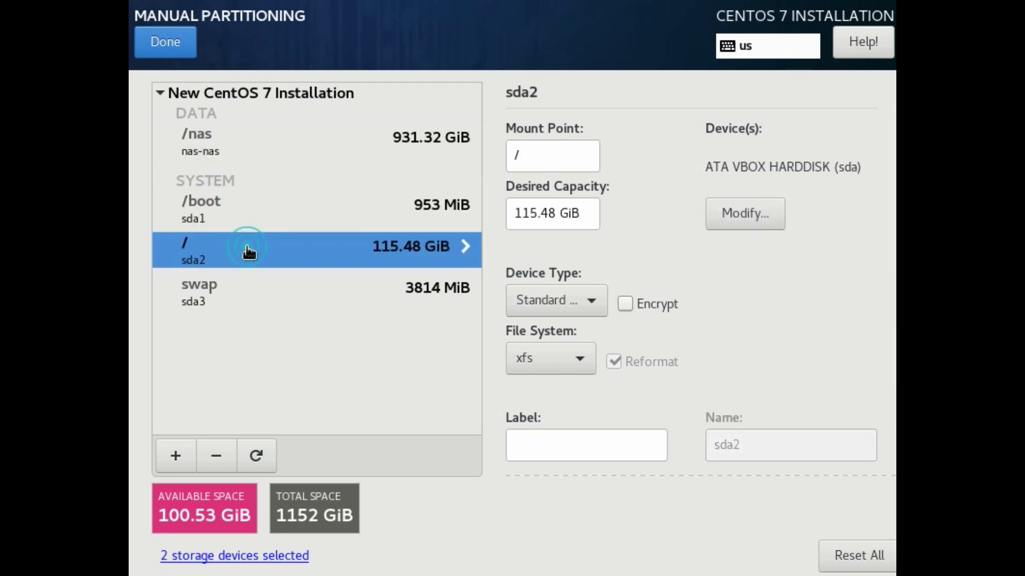
pyautogui.click(274, 298)
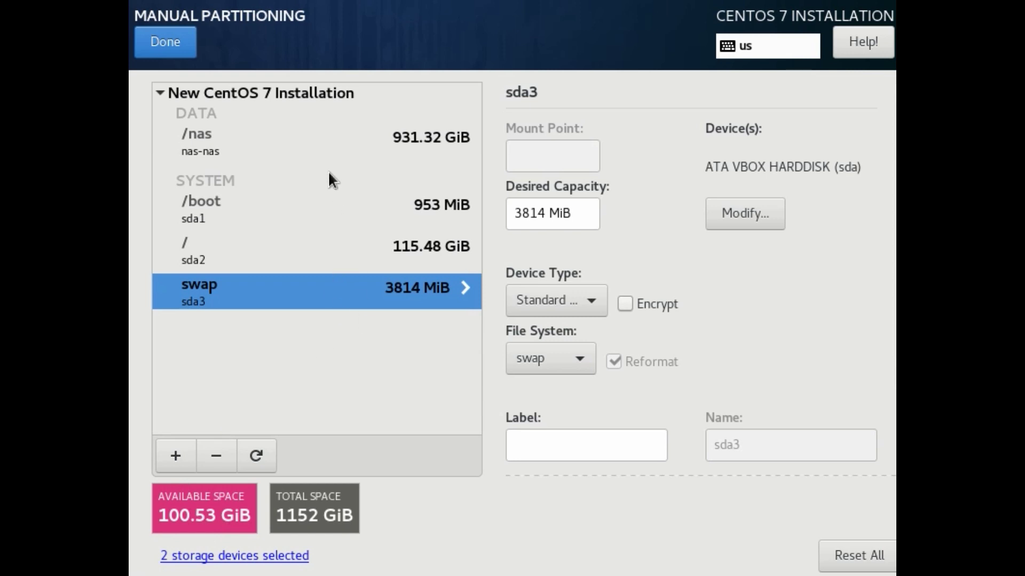
# Change the /nas desired capacity from 931.32 GiB to 2 TB
pyautogui.click(294, 150)
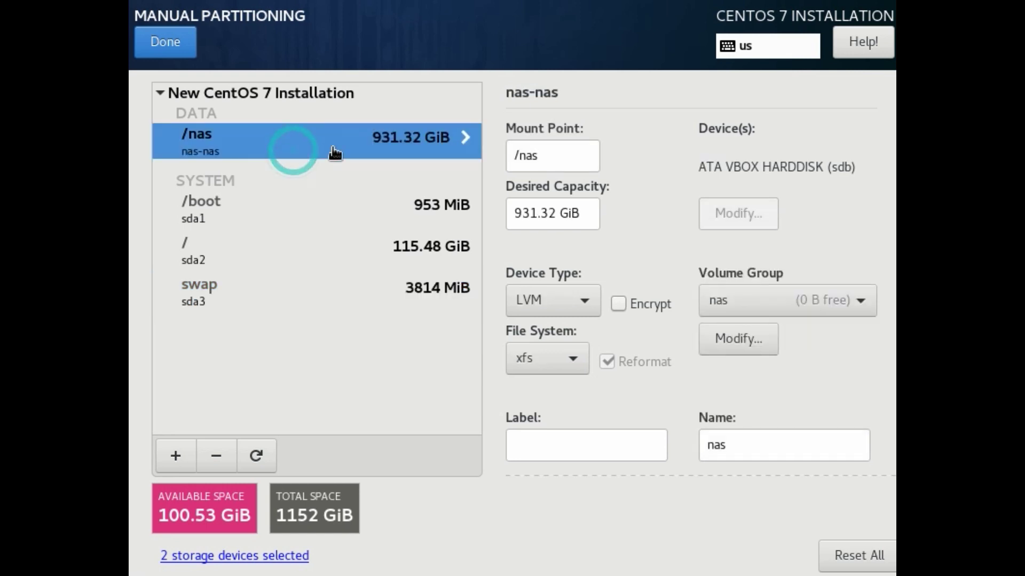
pyautogui.click(583, 223)
pyautogui.moveTo(583, 223); pyautogui.dragTo(485, 237)
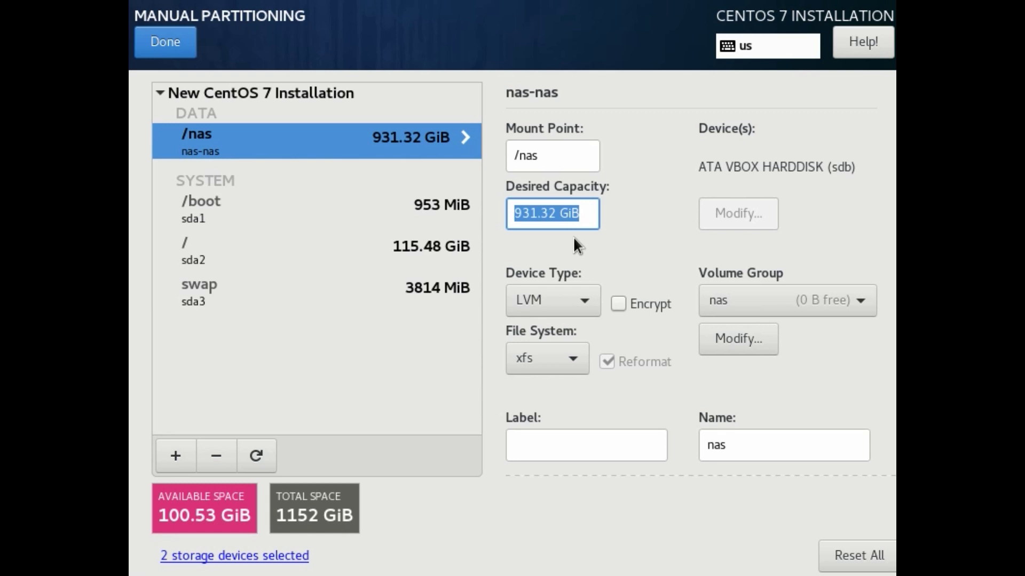
pyautogui.write('2 TB')
pyautogui.click(382, 211)
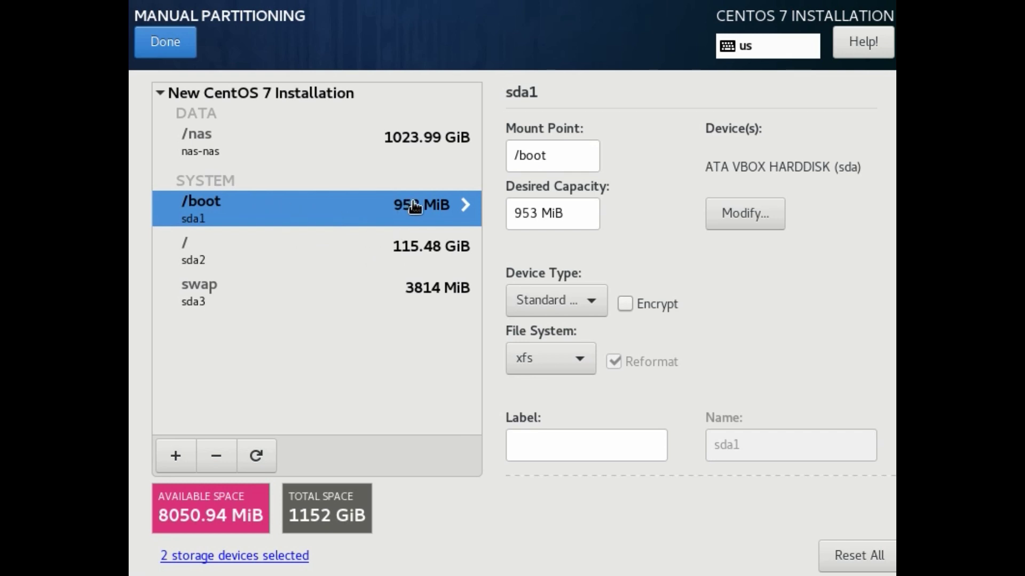
# Set the root partition's desired capacity to 200 GB, then check / and /nas
pyautogui.click(417, 264)
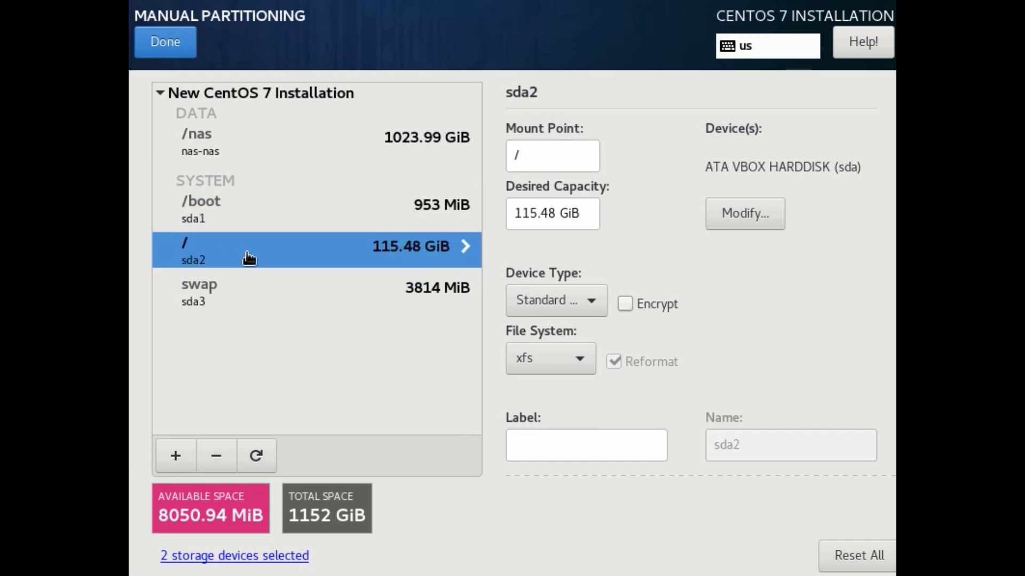
pyautogui.moveTo(585, 213); pyautogui.dragTo(501, 241)
pyautogui.write('200')
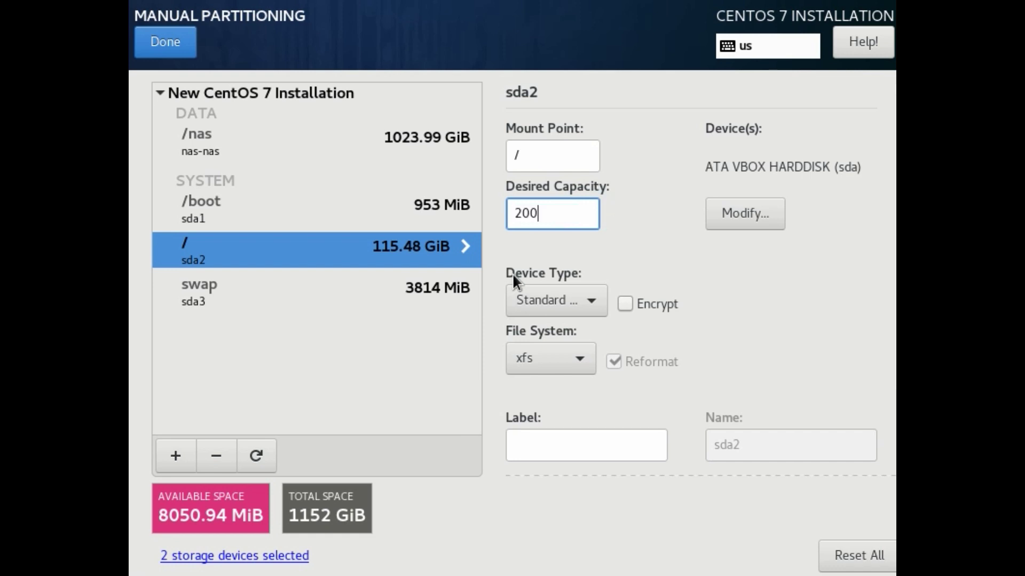
pyautogui.write(' GB')
pyautogui.click(437, 246)
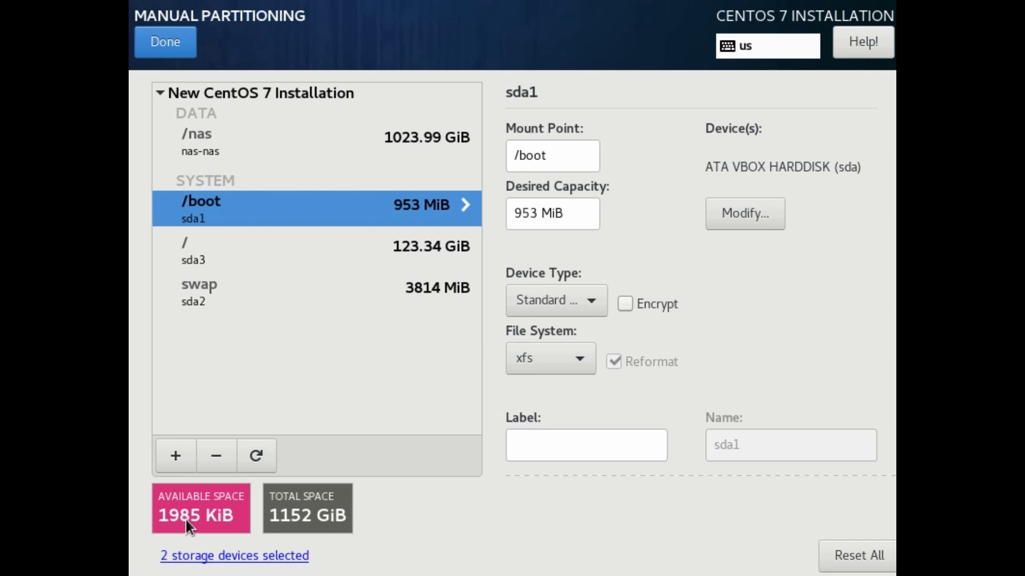
pyautogui.click(403, 262)
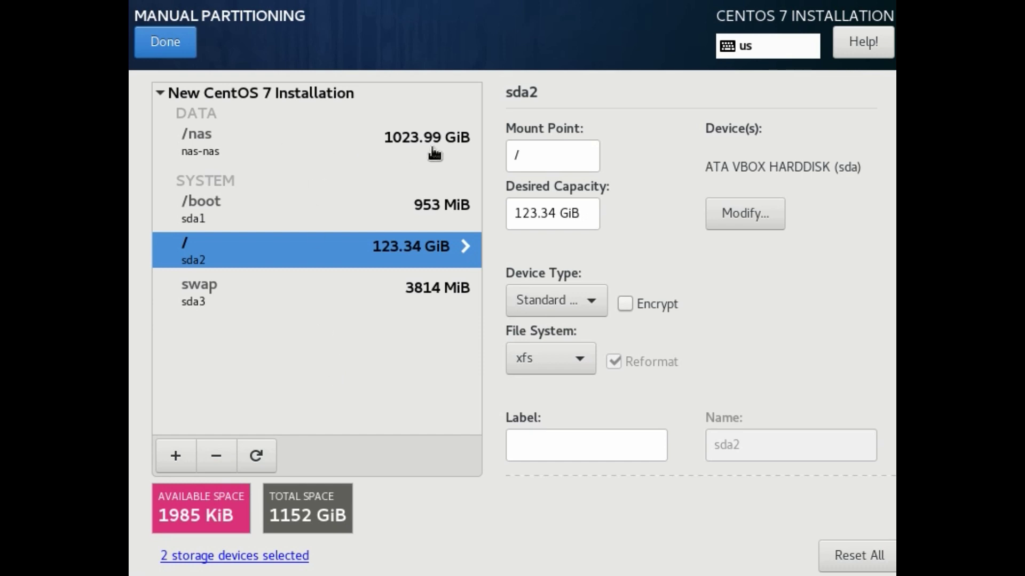
pyautogui.click(239, 150)
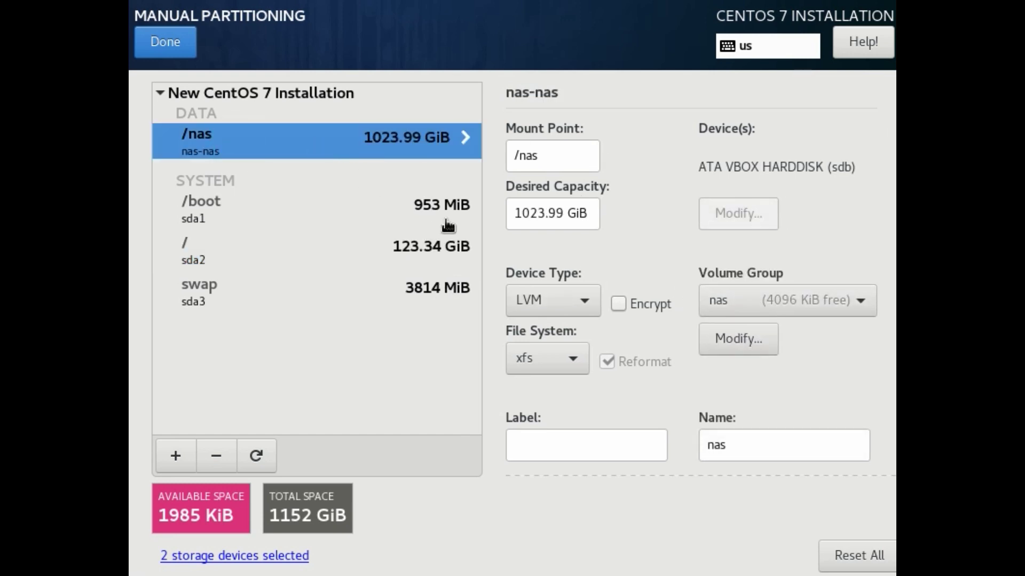
# Finish manual partitioning, review the summary of changes, and accept them
pyautogui.click(166, 49)
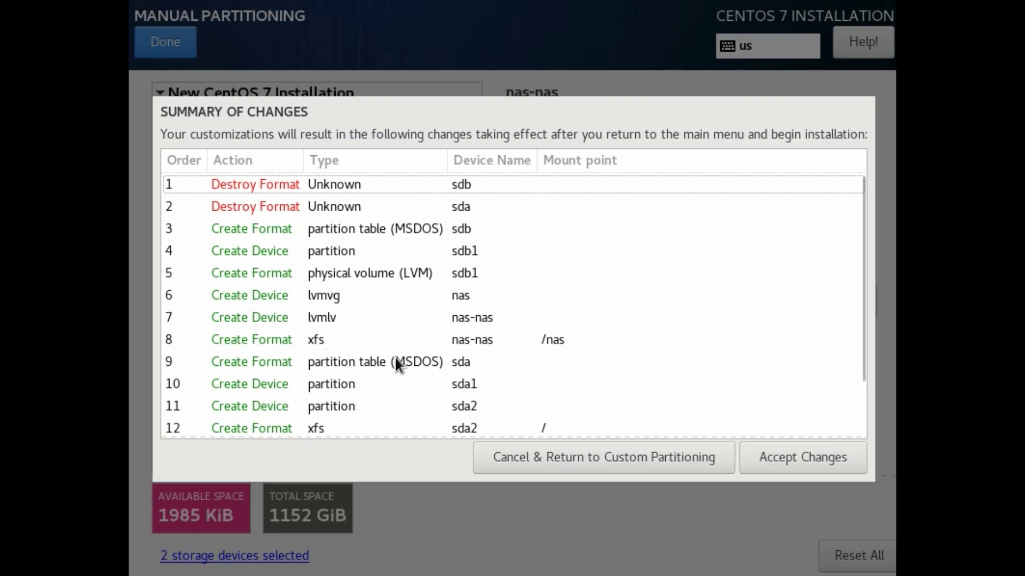
pyautogui.scroll(-3, 459, 352)
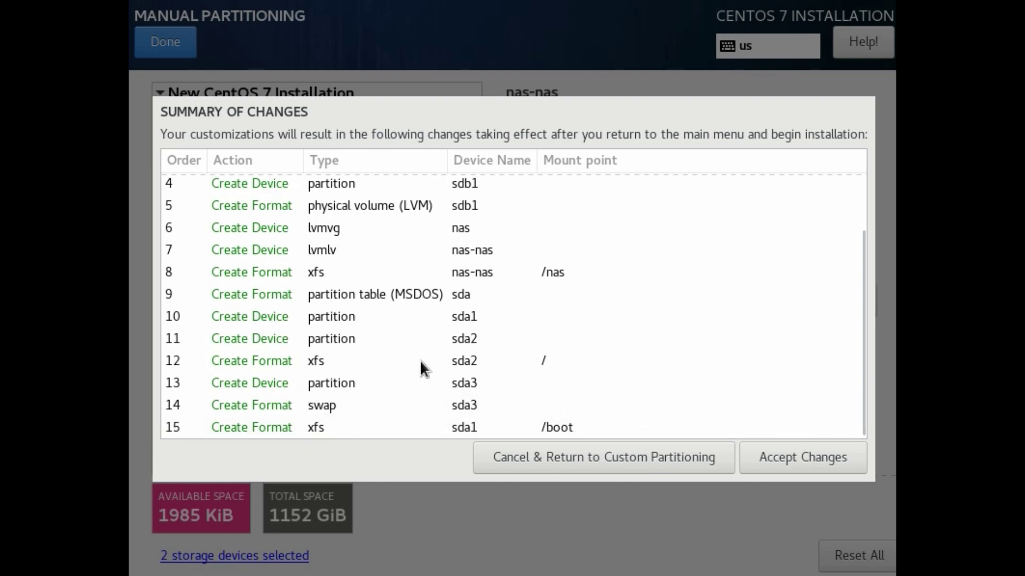
pyautogui.scroll(3, 419, 359)
pyautogui.click(828, 457)
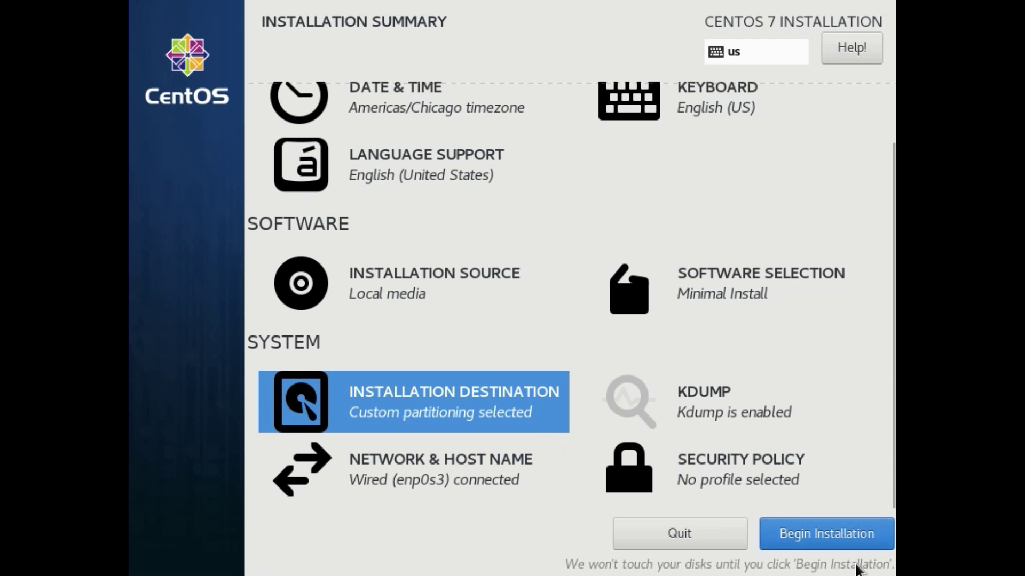
# Begin the installation and enter the root password in both password fields
pyautogui.click(837, 535)
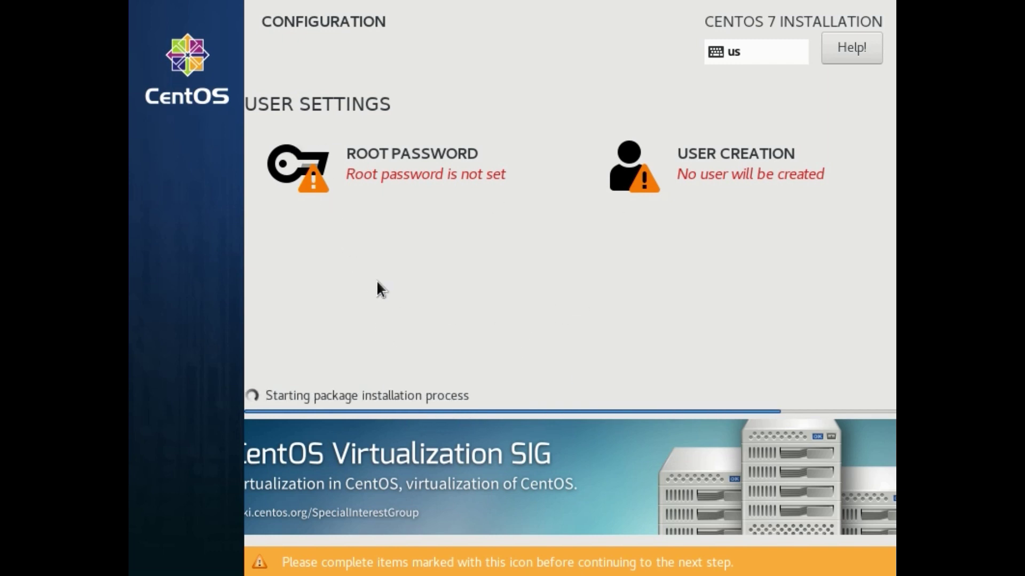
pyautogui.click(386, 165)
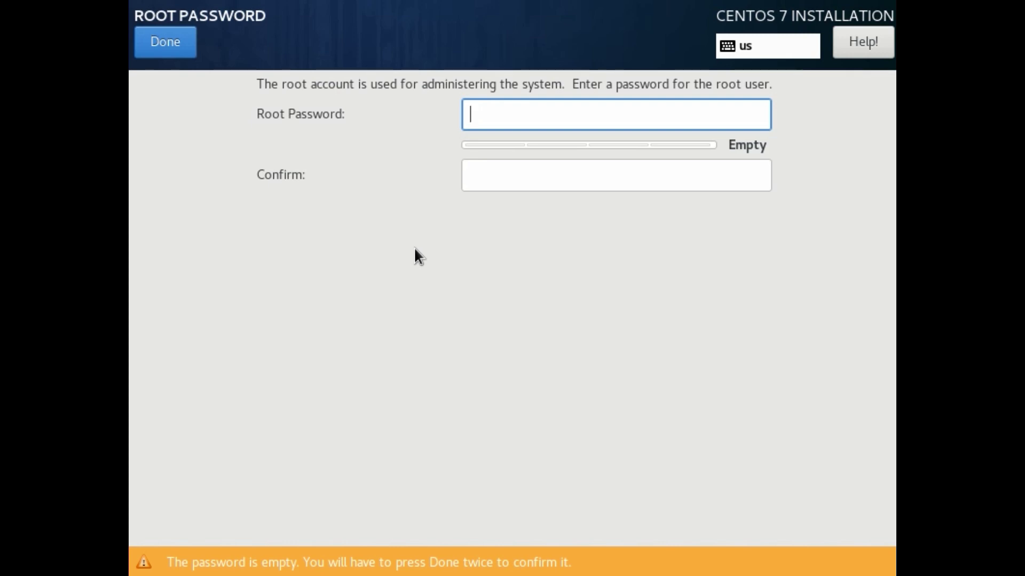
pyautogui.write('••••••')
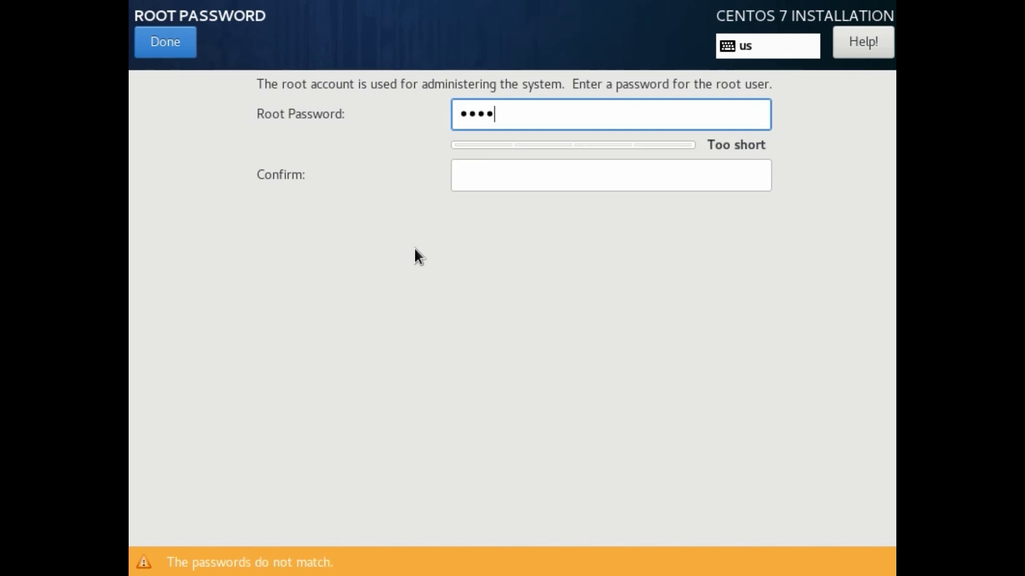
pyautogui.write('••')
pyautogui.press('Tab')
pyautogui.write('••••••')
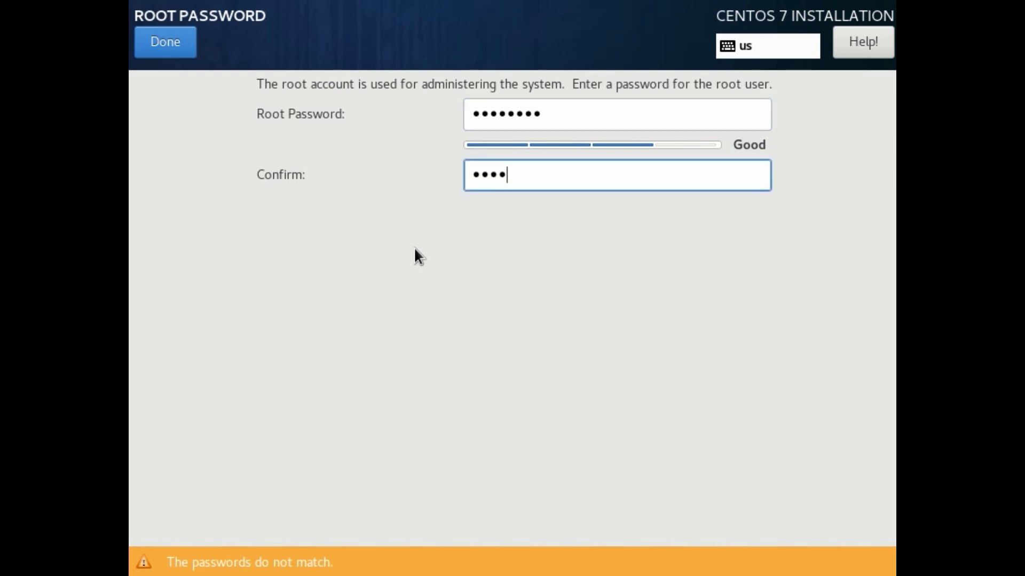
pyautogui.write('••')
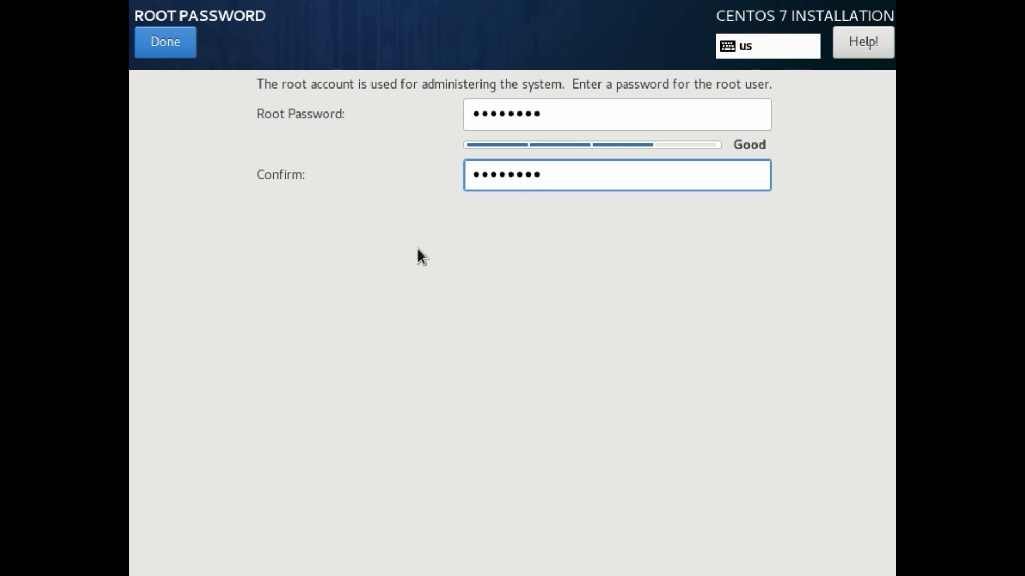
# Save the root password, then set up an administrator user with full name and confirmed password
pyautogui.click(163, 38)
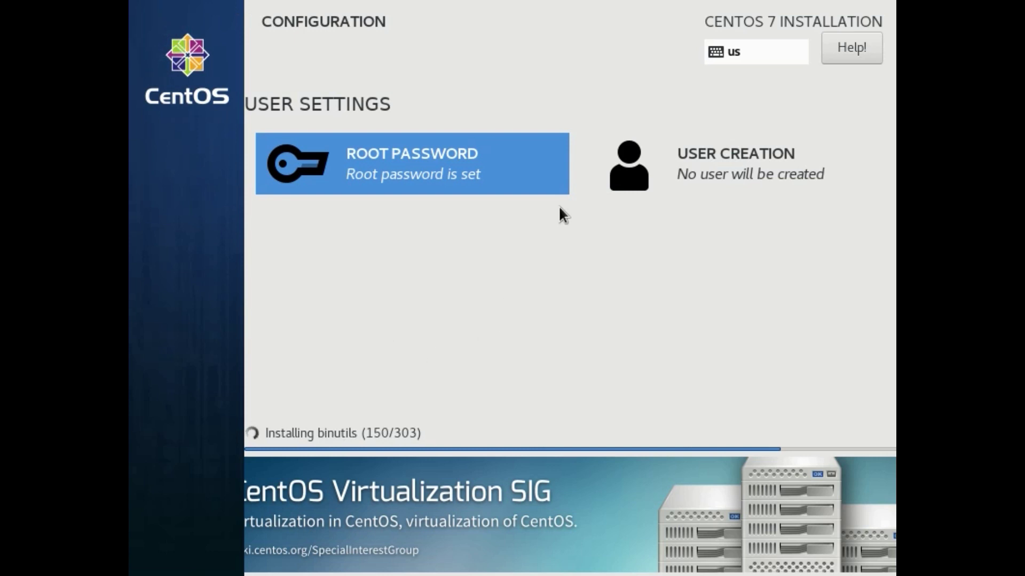
pyautogui.click(731, 175)
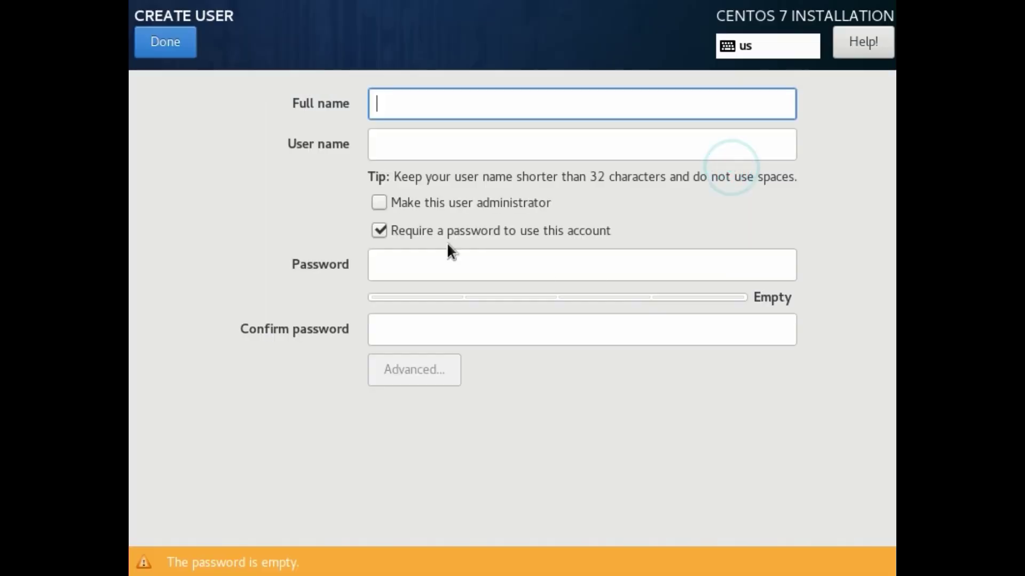
pyautogui.write('Ken')
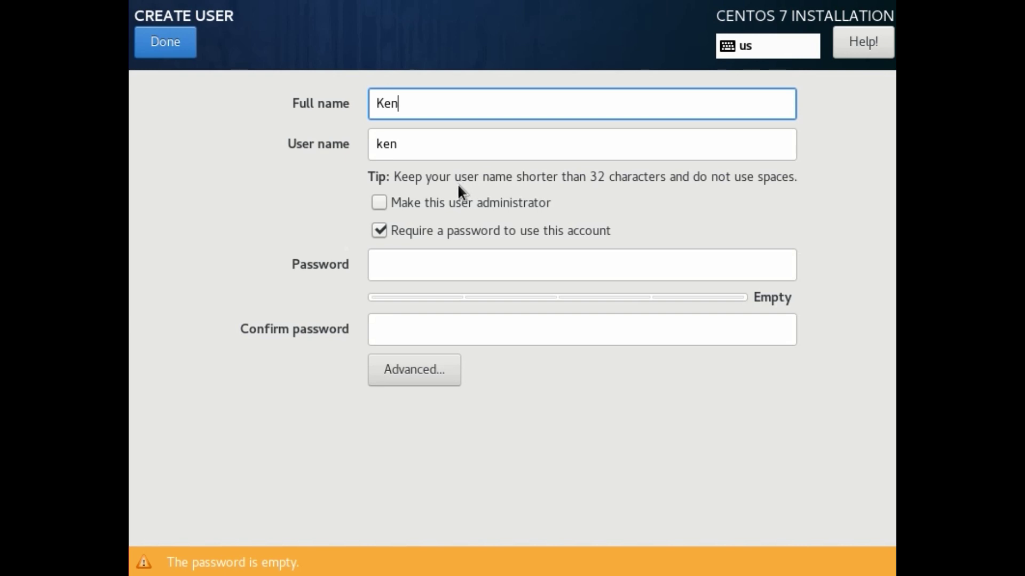
pyautogui.click(432, 202)
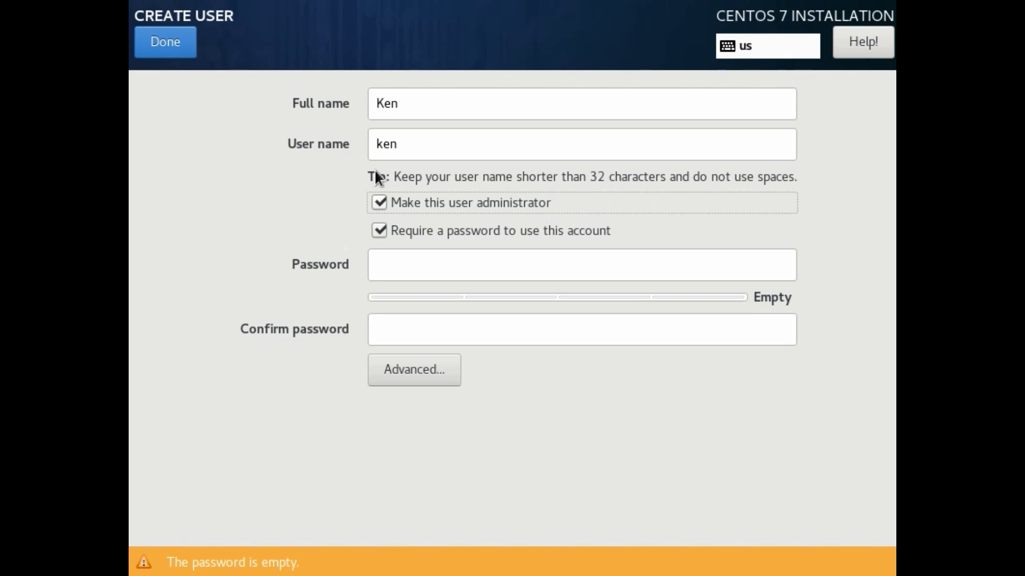
pyautogui.click(423, 267)
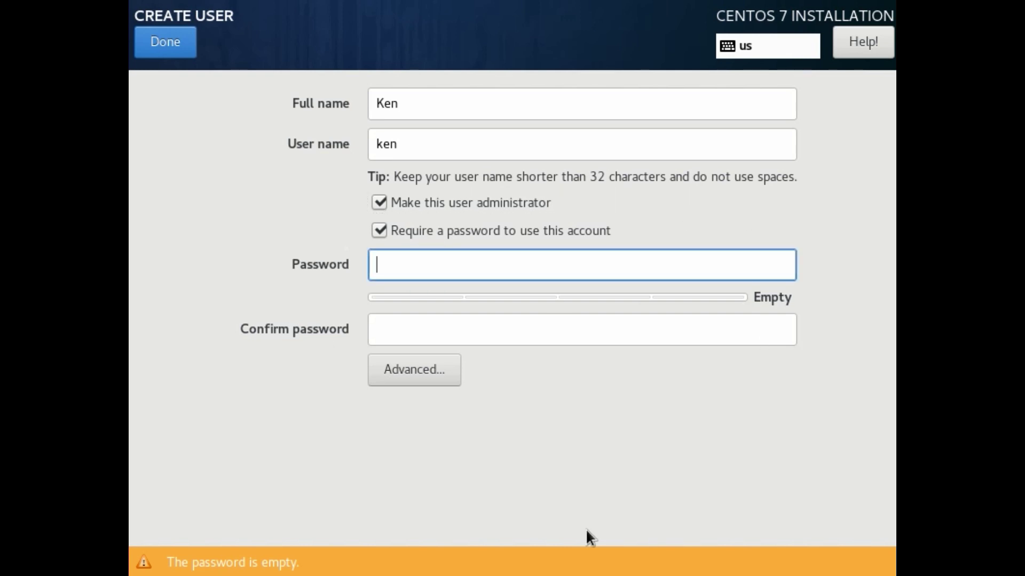
pyautogui.write('••••••••')
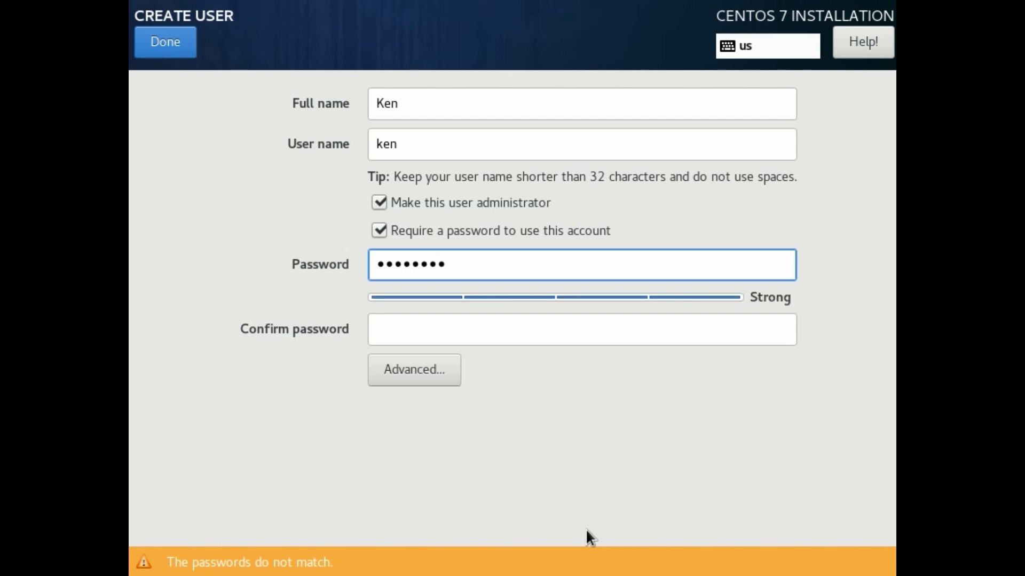
pyautogui.press('Tab')
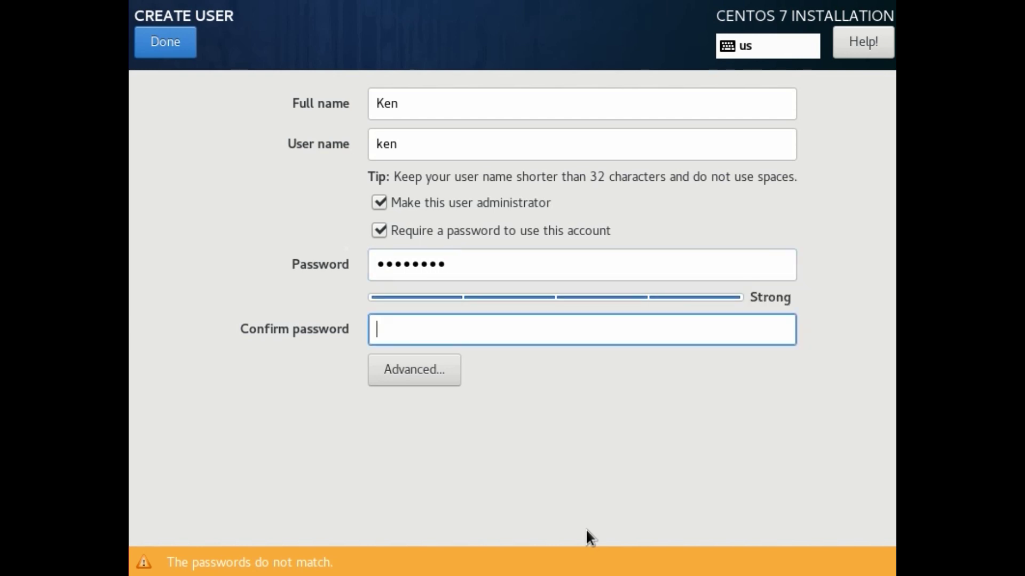
pyautogui.write('•••••••••')
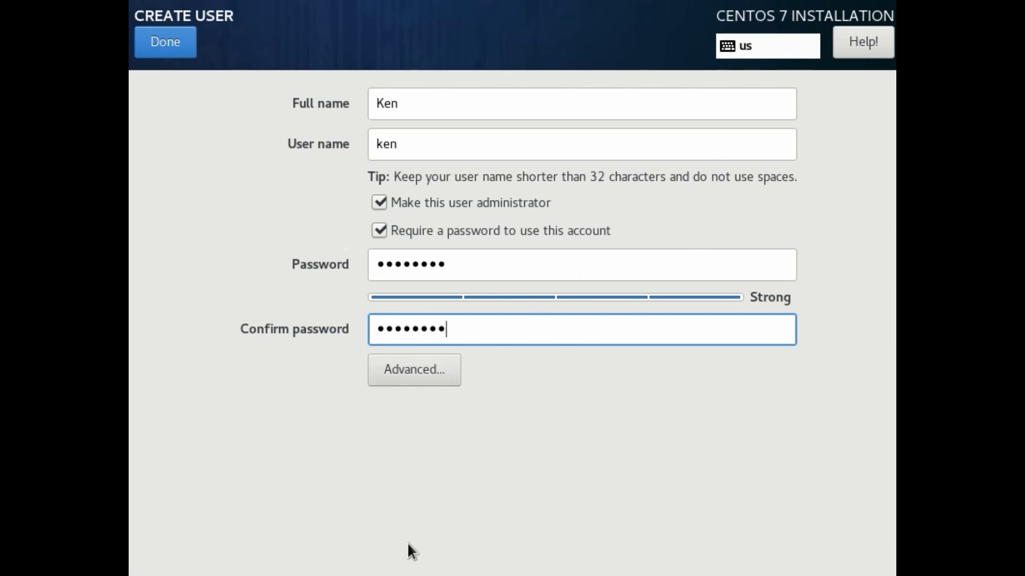
# Save the new administrator user and return to the configuration screen
pyautogui.click(167, 45)
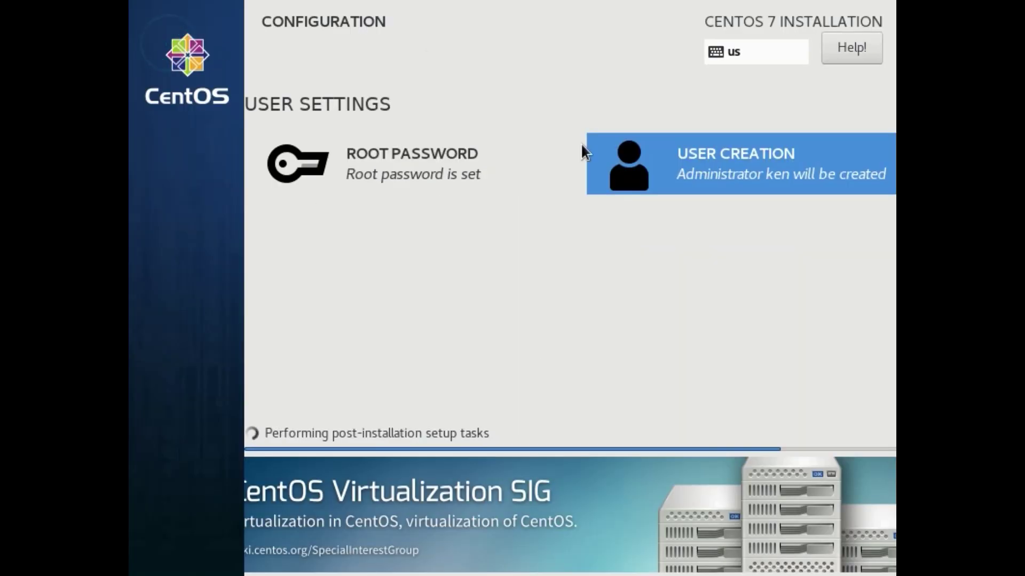